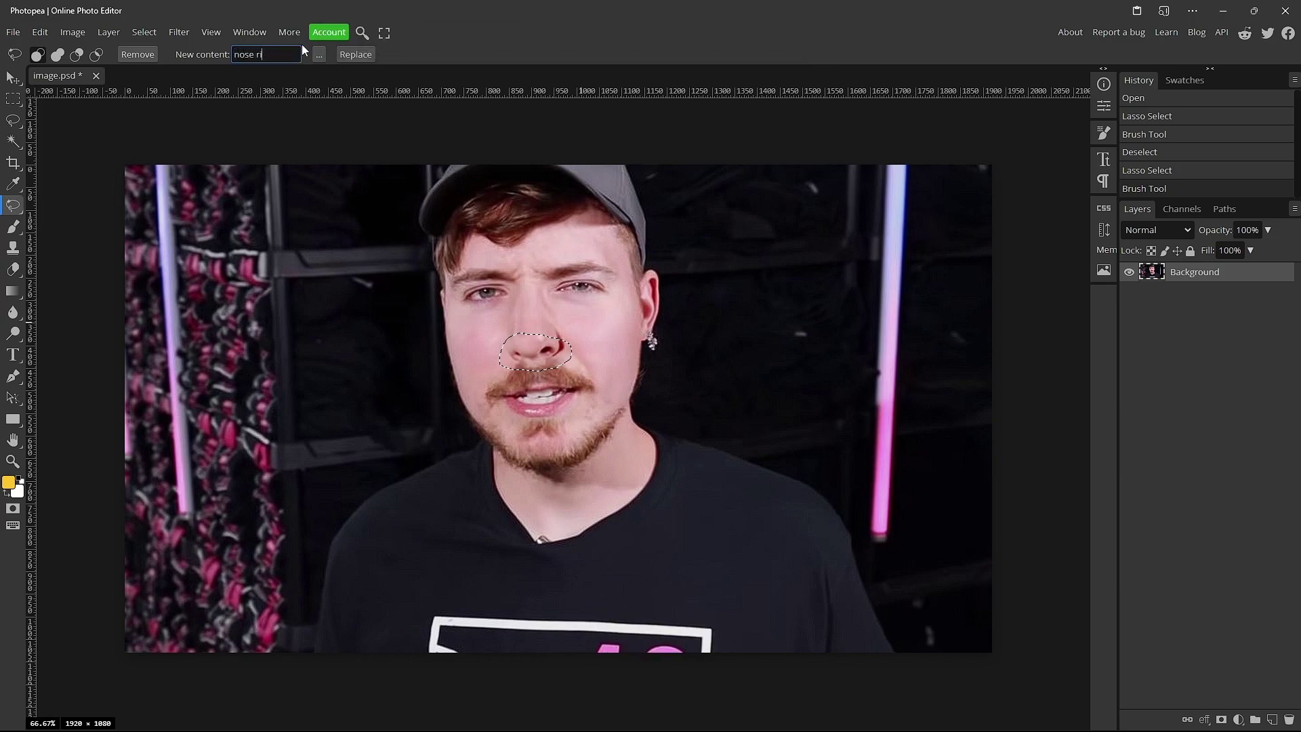
Replace the selected nose area with the generated content "nose ring" and clear the selection.
{"action": "left_click", "coordinate": [366, 57]}
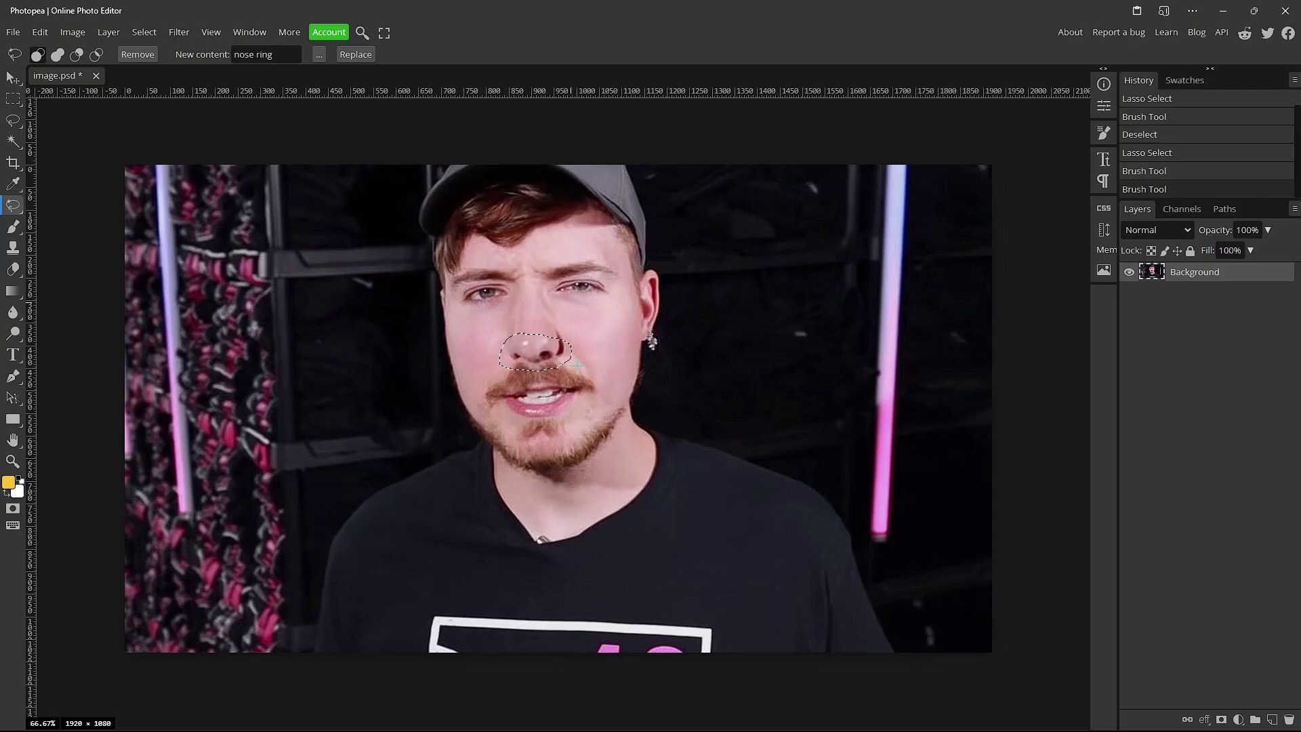
{"action": "key", "text": "ctrl+d"}
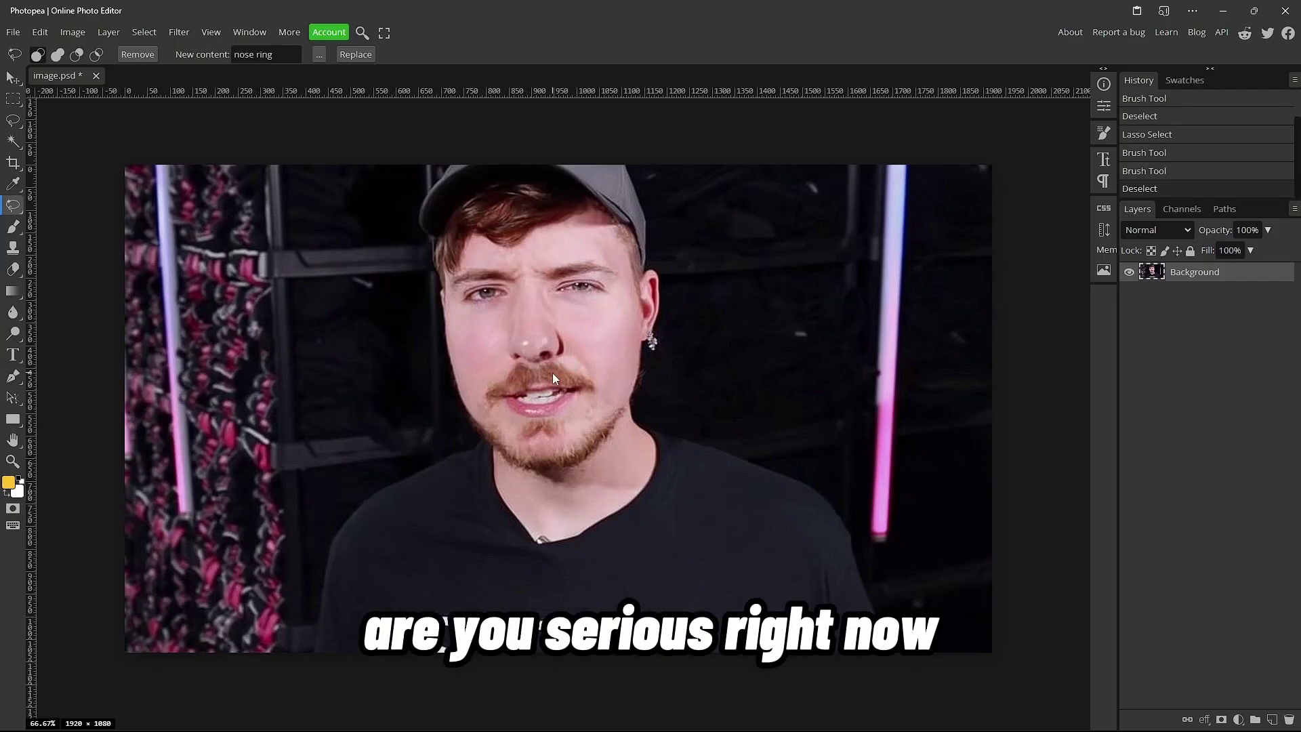
Lasso the man's nose, replace it with the generated content "bull nose ring", and clear the selection.
{"action": "mouse_move", "coordinate": [519, 341]}
{"action": "left_mouse_down"}
{"action": "mouse_move", "coordinate": [519, 375]}
{"action": "mouse_move", "coordinate": [514, 353]}
{"action": "left_mouse_up"}
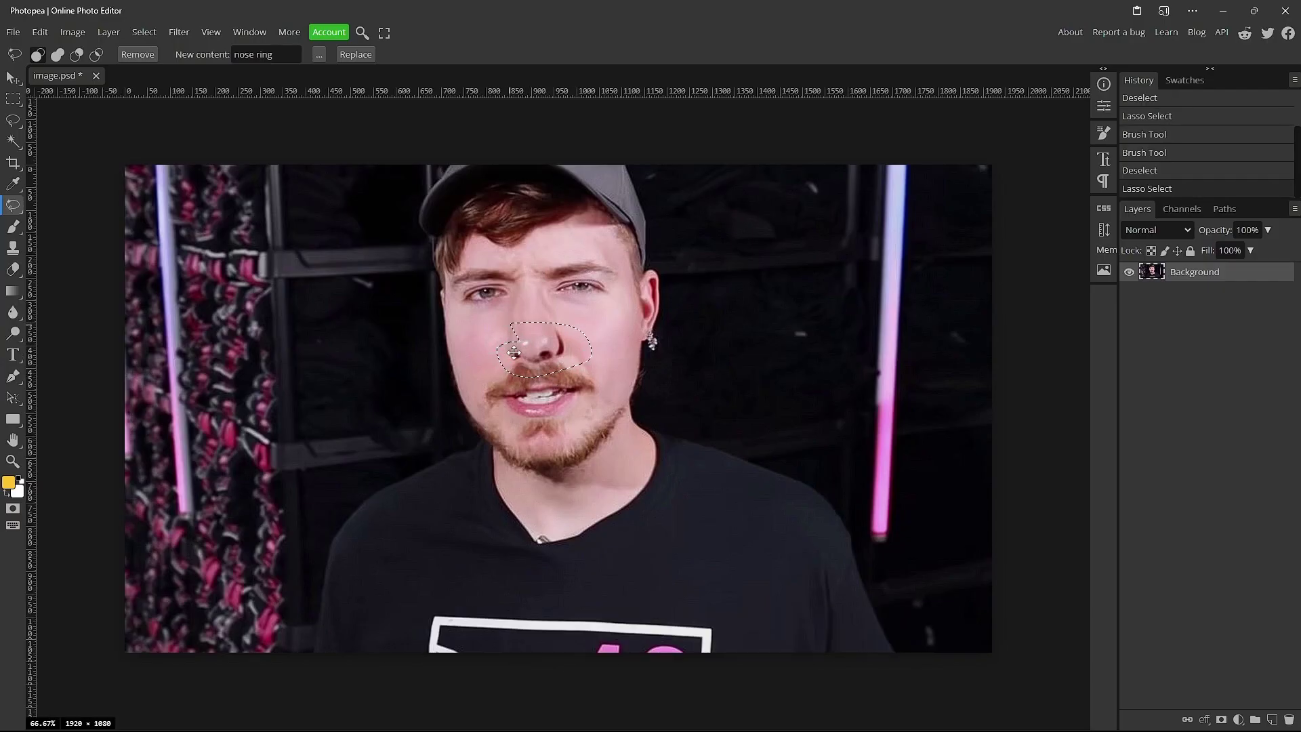
{"action": "triple_click", "coordinate": [274, 53]}
{"action": "type", "text": "bull nose ring"}
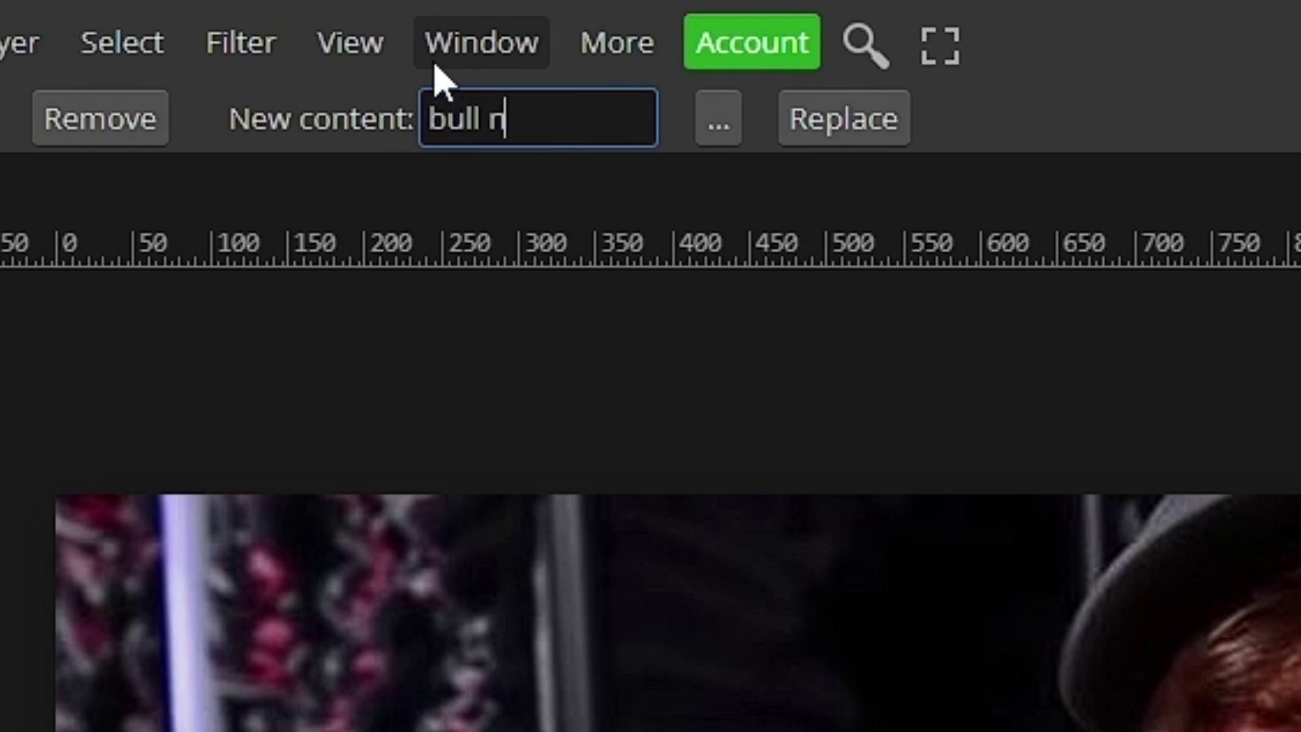
{"action": "left_click", "coordinate": [827, 125]}
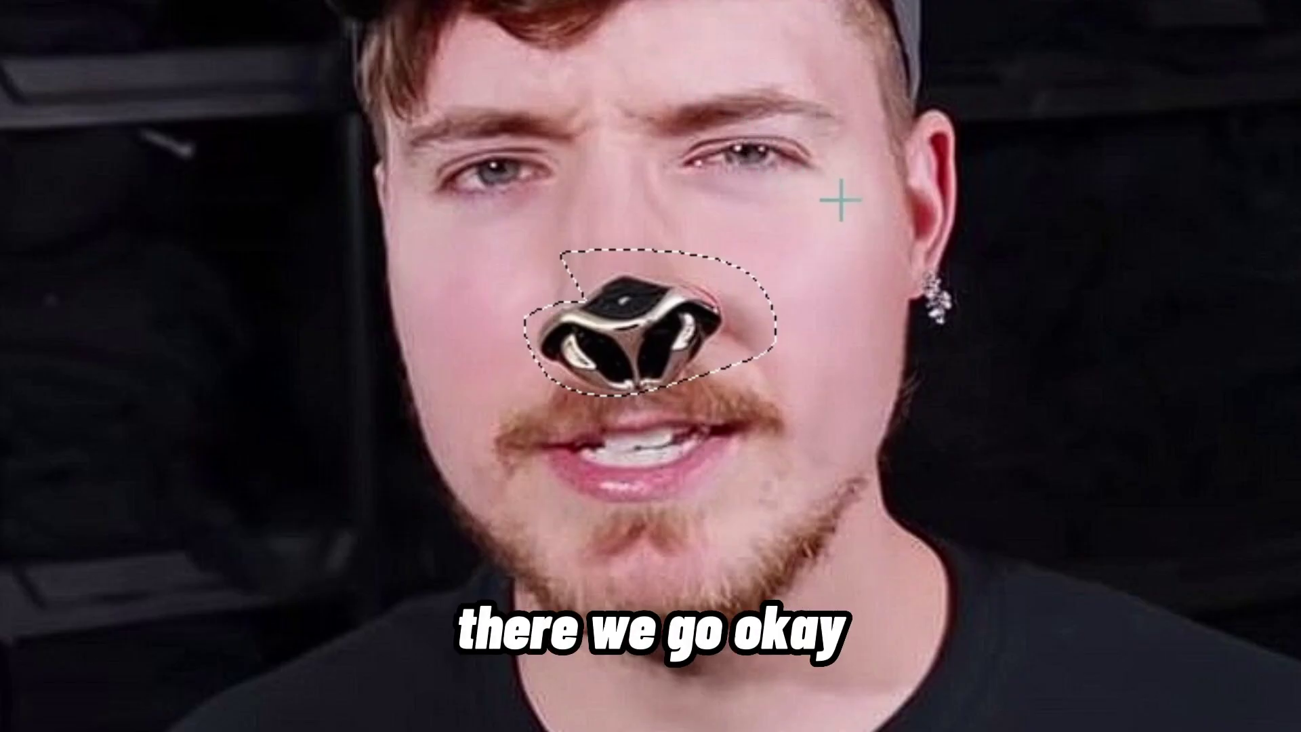
{"action": "key", "text": "ctrl+d"}
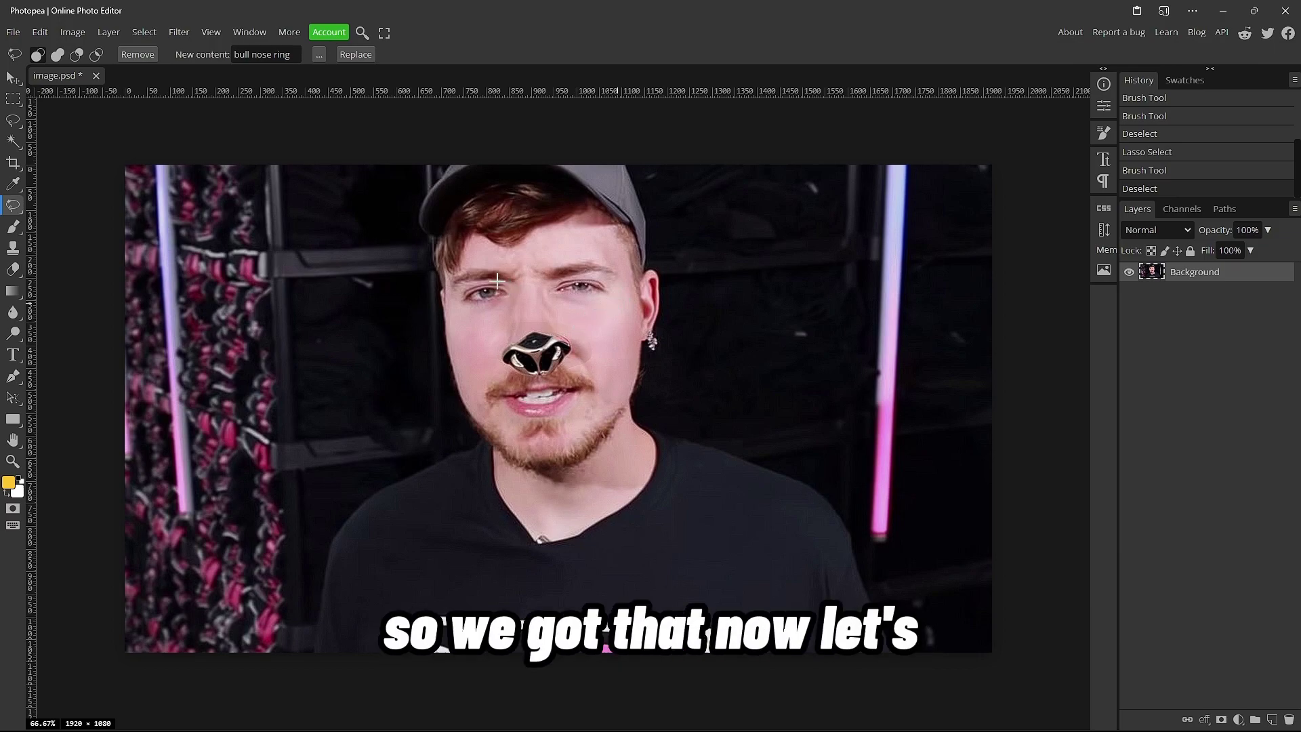
Replace the eye nearer the earring with the generated content "cyborg eye" and the other eye with "camera lens".
{"action": "left_click_drag", "start_coordinate": [511, 309], "coordinate": [503, 283]}
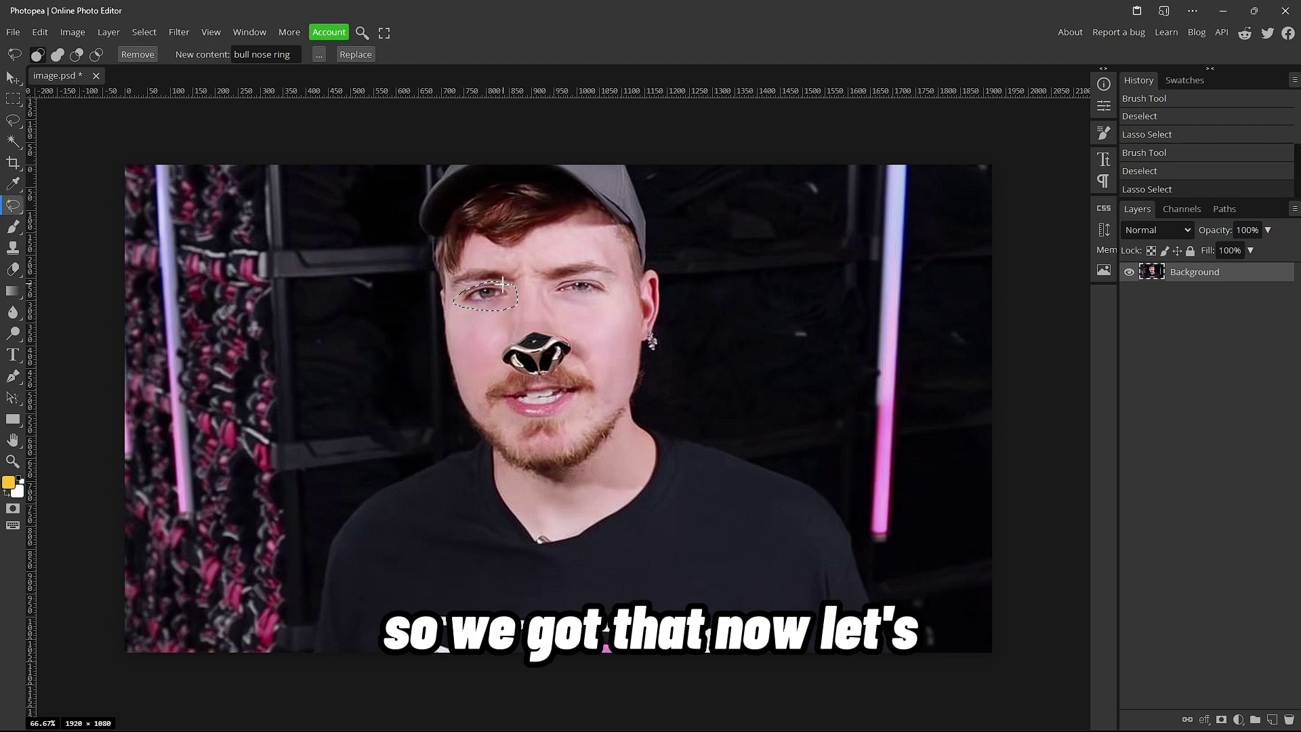
{"action": "left_click_drag", "start_coordinate": [589, 306], "coordinate": [557, 288]}
{"action": "left_click_drag", "start_coordinate": [293, 55], "coordinate": [186, 59]}
{"action": "type", "text": "cyborg e"}
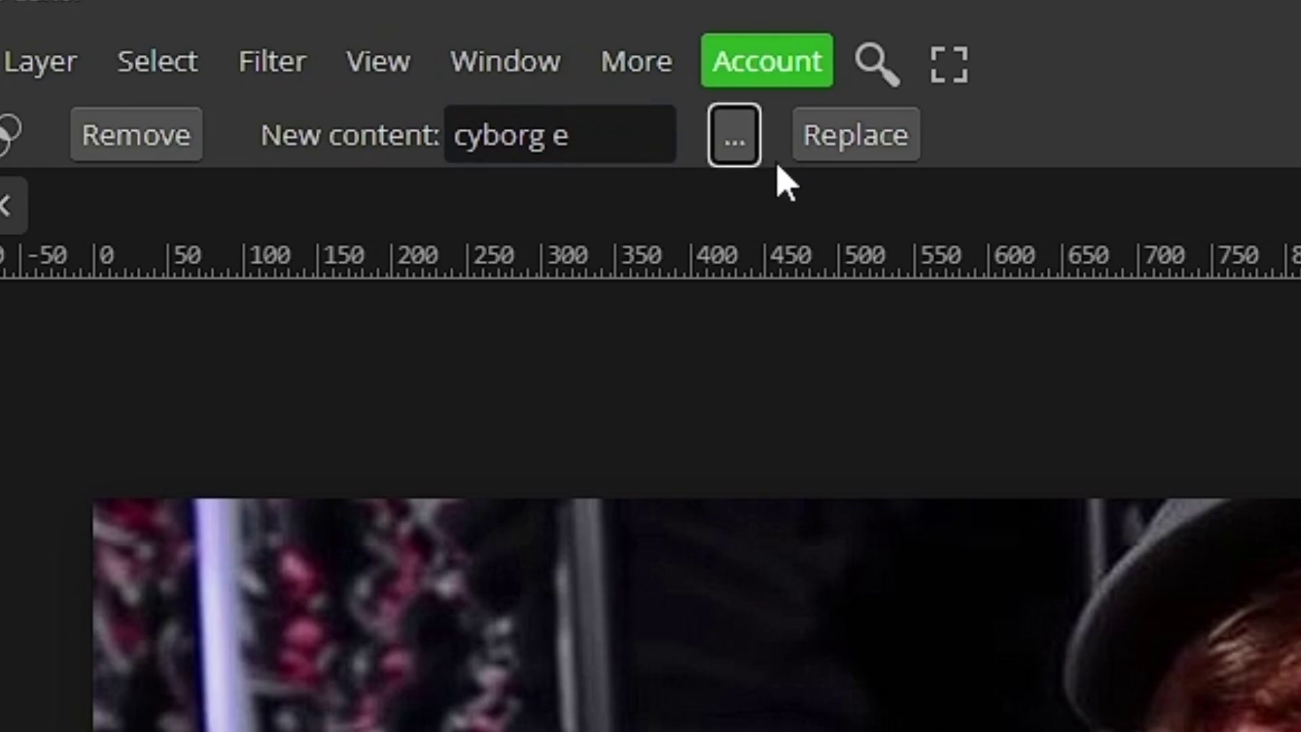
{"action": "type", "text": "ye"}
{"action": "left_click", "coordinate": [854, 135]}
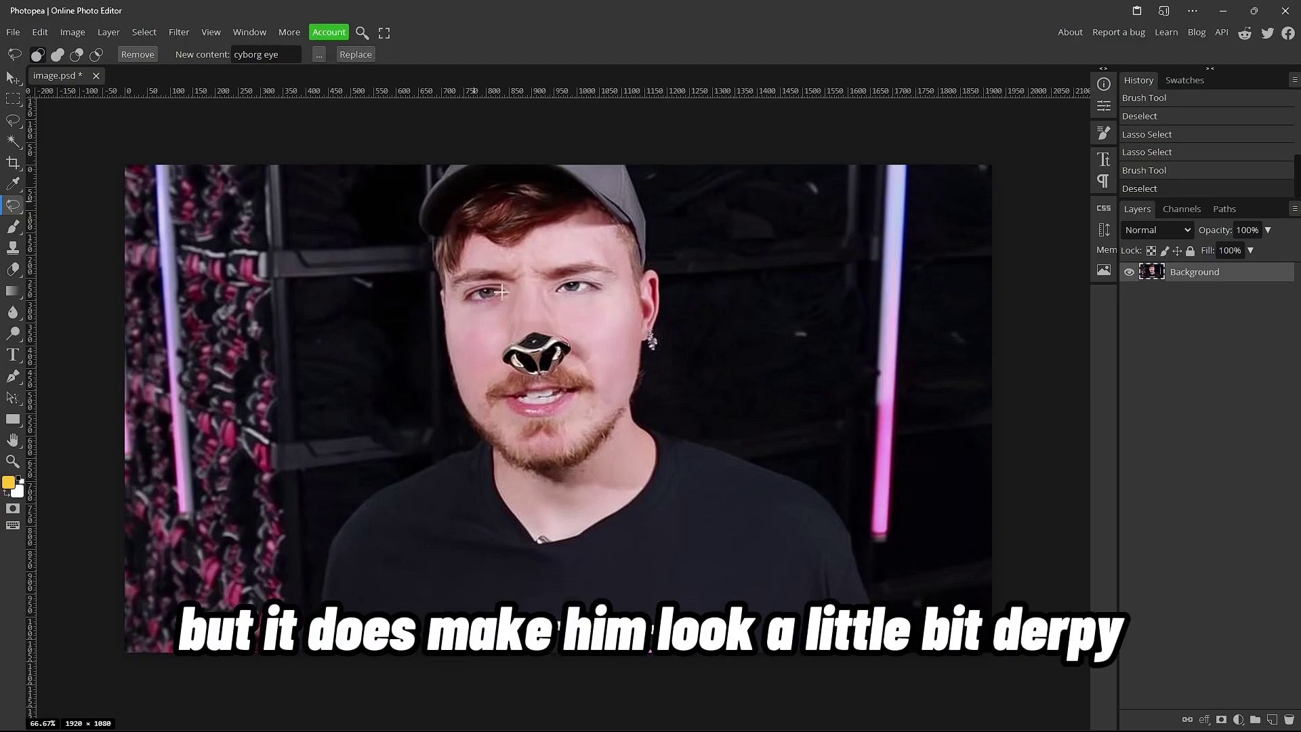
{"action": "mouse_move", "coordinate": [471, 286]}
{"action": "left_mouse_down"}
{"action": "mouse_move", "coordinate": [457, 306]}
{"action": "mouse_move", "coordinate": [514, 297]}
{"action": "mouse_move", "coordinate": [499, 283]}
{"action": "left_mouse_up"}
{"action": "left_click_drag", "start_coordinate": [275, 57], "coordinate": [191, 54]}
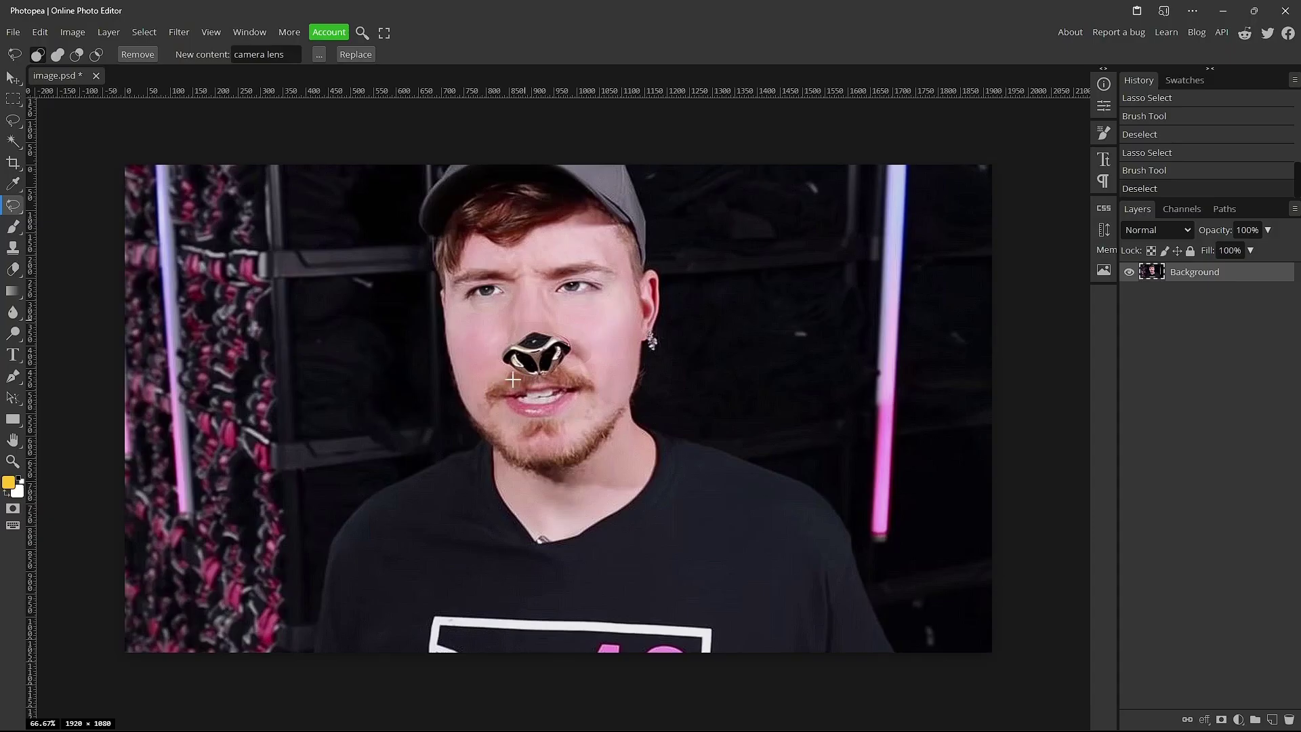
Lasso the man's mouth and replace it with the generated content "big lips".
{"action": "mouse_move", "coordinate": [505, 386]}
{"action": "left_mouse_down"}
{"action": "mouse_move", "coordinate": [513, 421]}
{"action": "mouse_move", "coordinate": [598, 382]}
{"action": "left_mouse_up"}
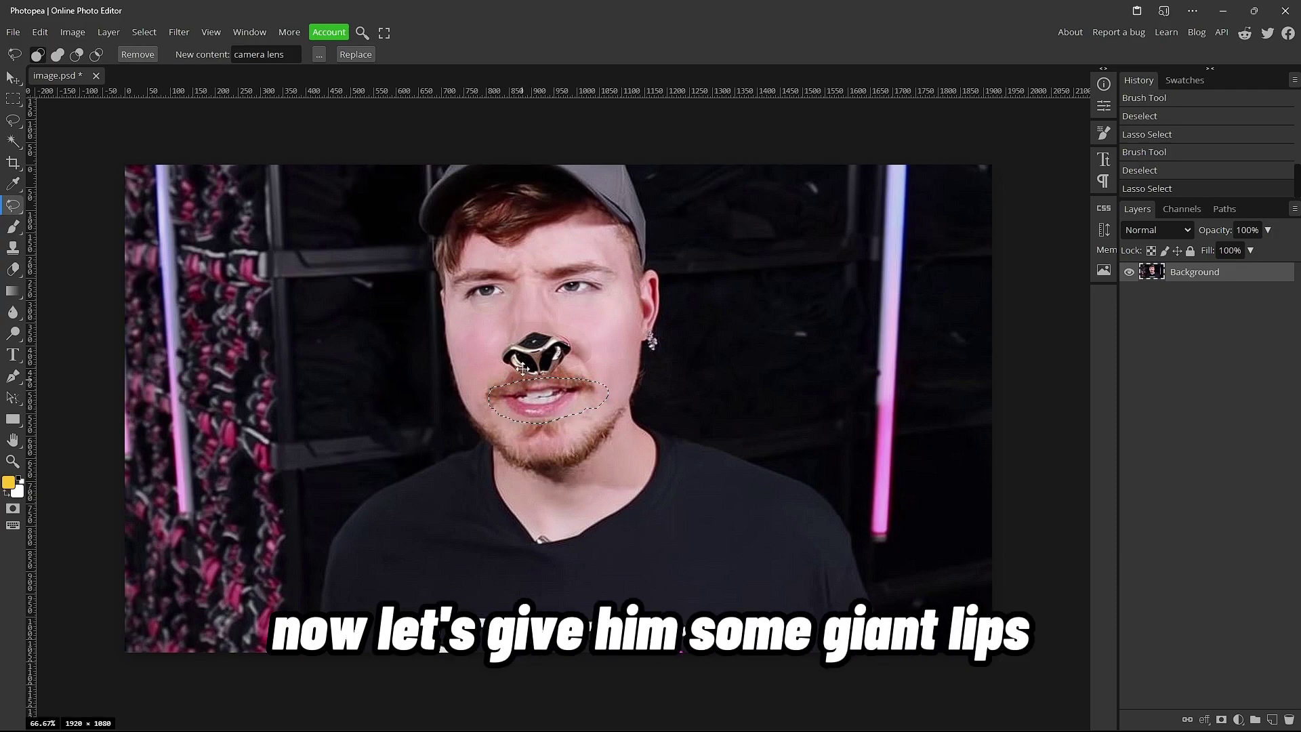
{"action": "triple_click", "coordinate": [267, 55]}
{"action": "type", "text": "big lips"}
{"action": "left_click", "coordinate": [356, 54]}
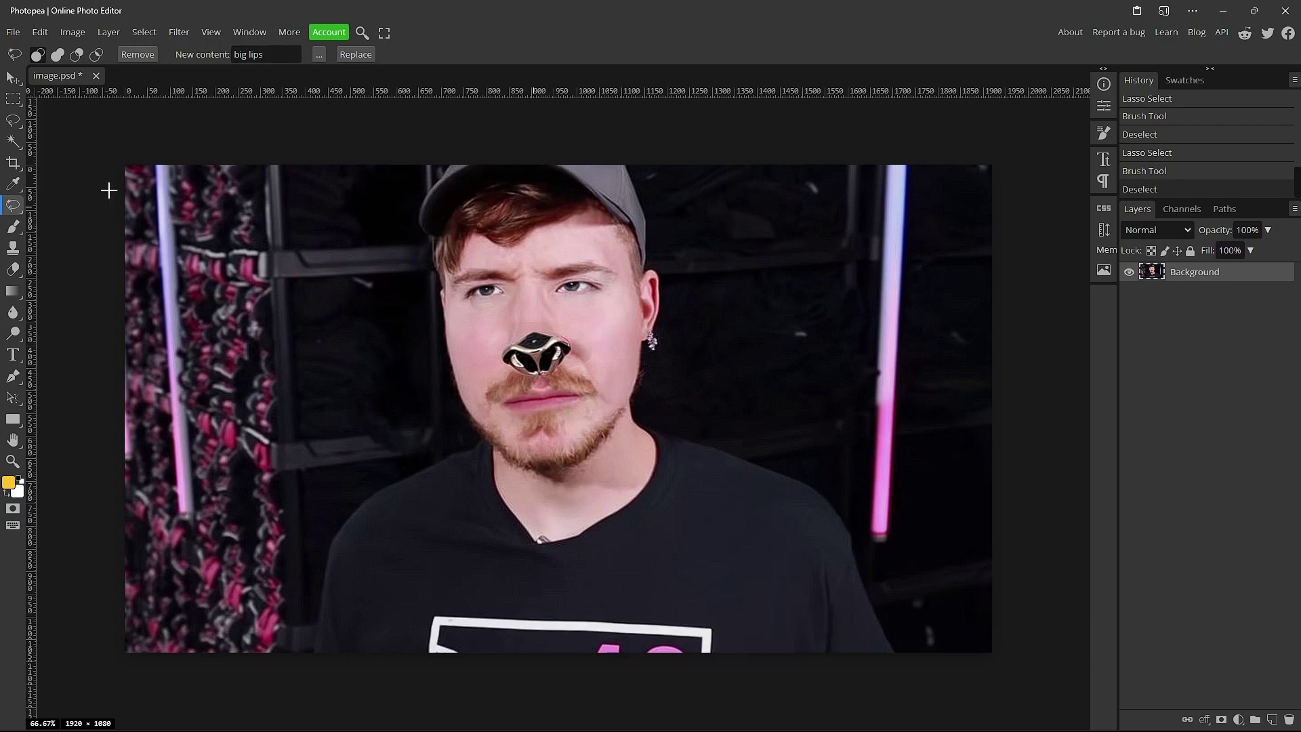
{"action": "right_click", "coordinate": [13, 208]}
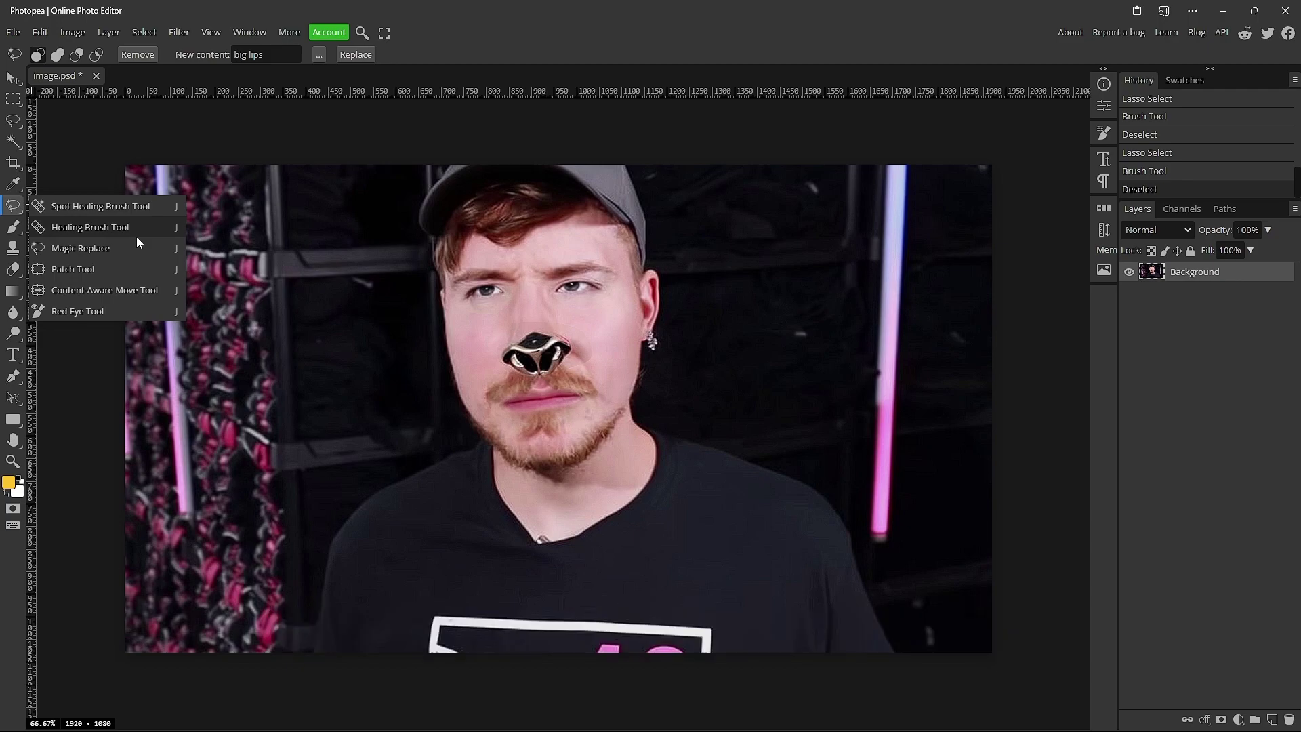
{"action": "left_click", "coordinate": [595, 344]}
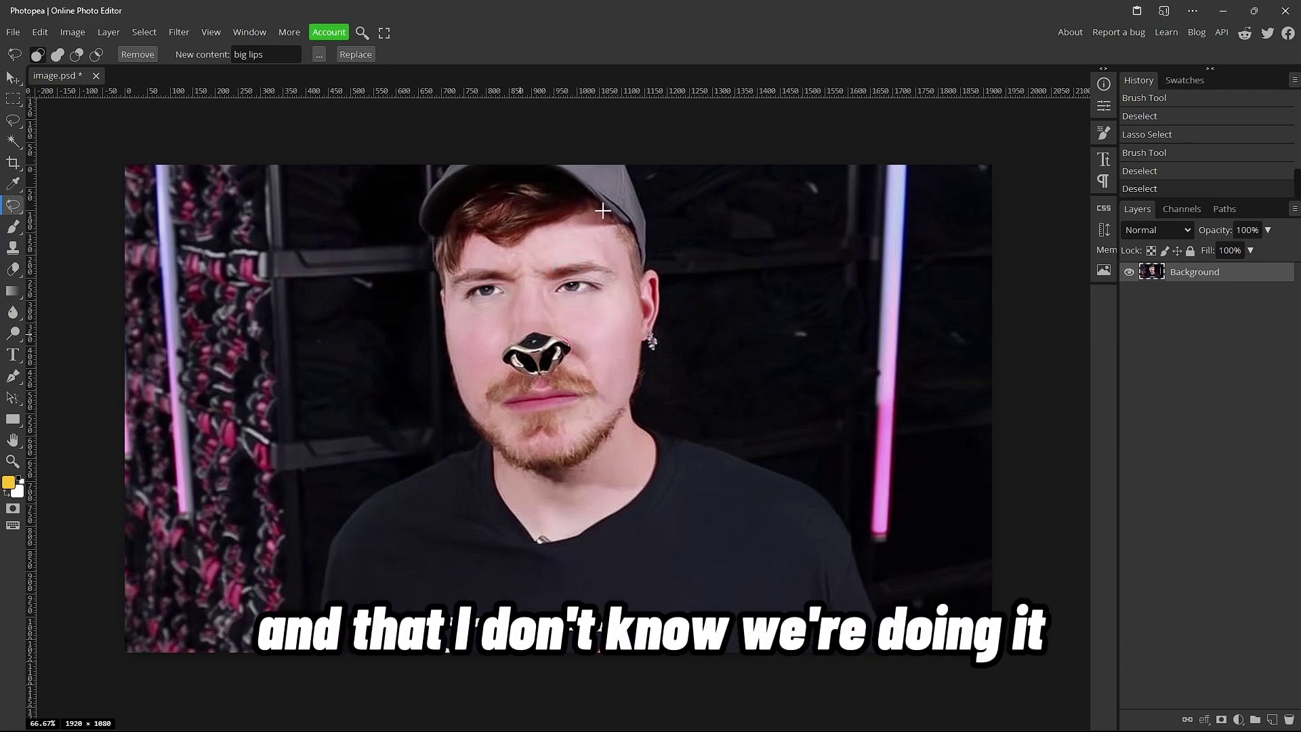
Lasso the cap and hair to replace them with white swept-back hair, and replace the ringed nose with the generated content "big nose".
{"action": "mouse_move", "coordinate": [413, 213]}
{"action": "left_mouse_down"}
{"action": "mouse_move", "coordinate": [444, 297]}
{"action": "mouse_move", "coordinate": [556, 290]}
{"action": "left_mouse_up"}
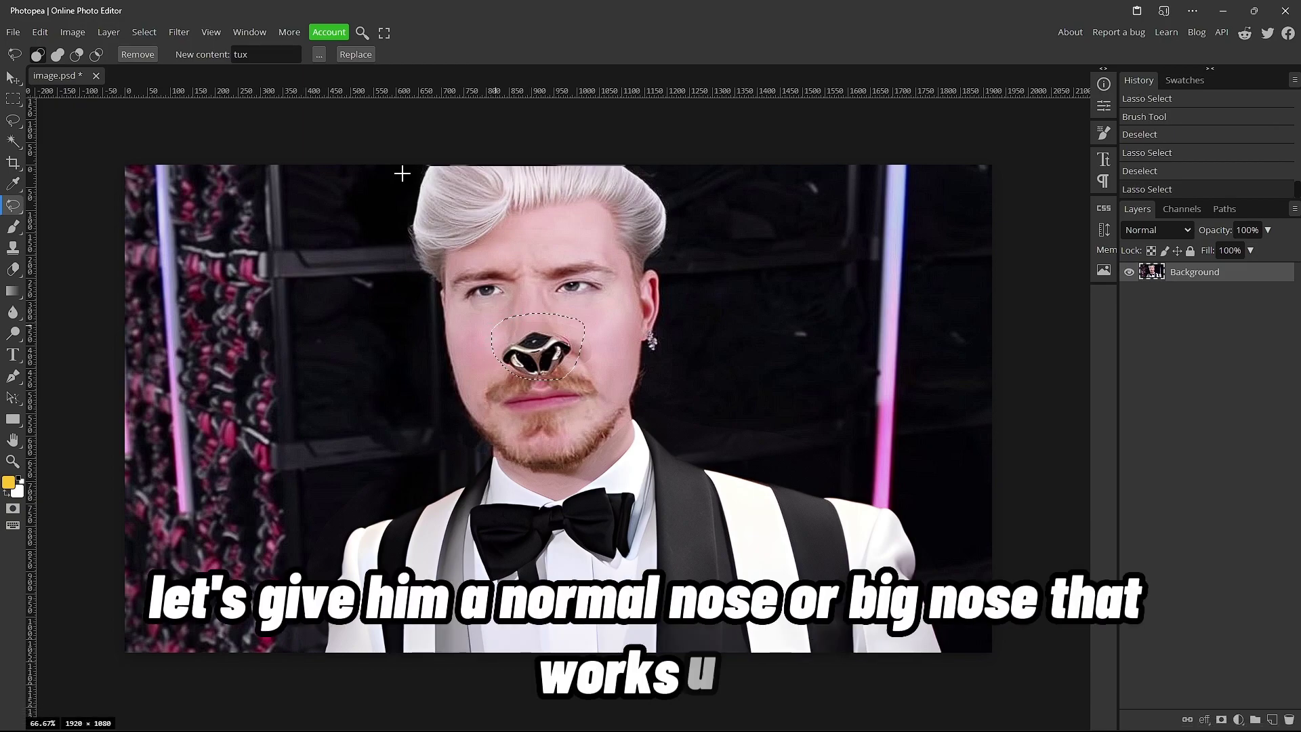
{"action": "double_click", "coordinate": [242, 54]}
{"action": "type", "text": "big nose"}
{"action": "left_click", "coordinate": [366, 57]}
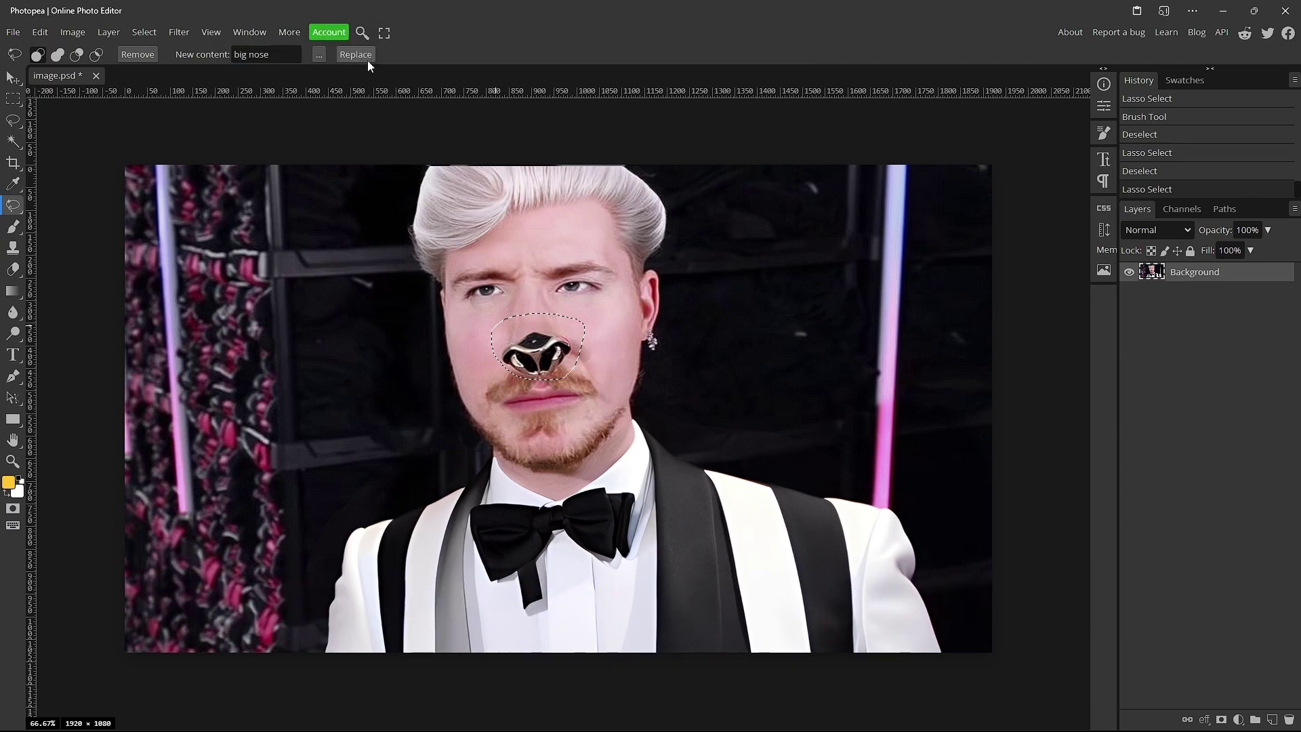
{"action": "key", "text": "ctrl+d"}
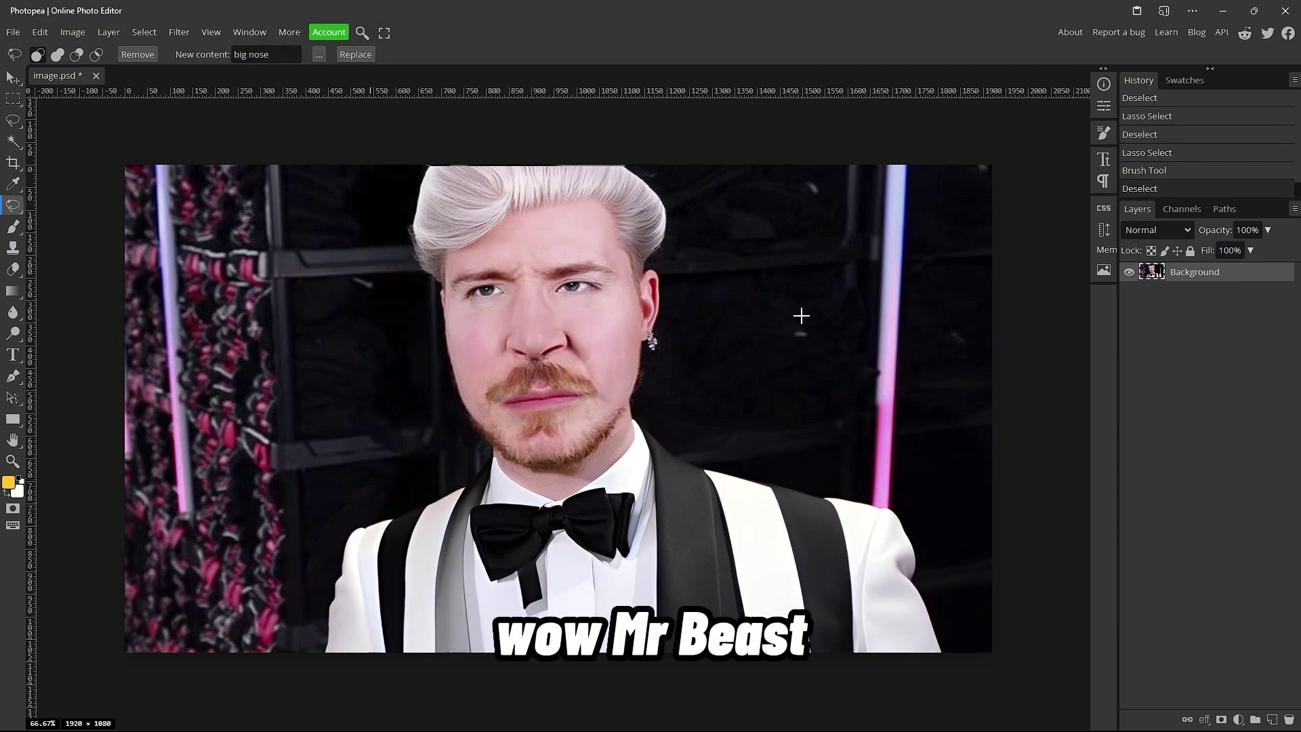
{"action": "left_click", "coordinate": [15, 34]}
{"action": "mouse_move", "coordinate": [54, 230]}
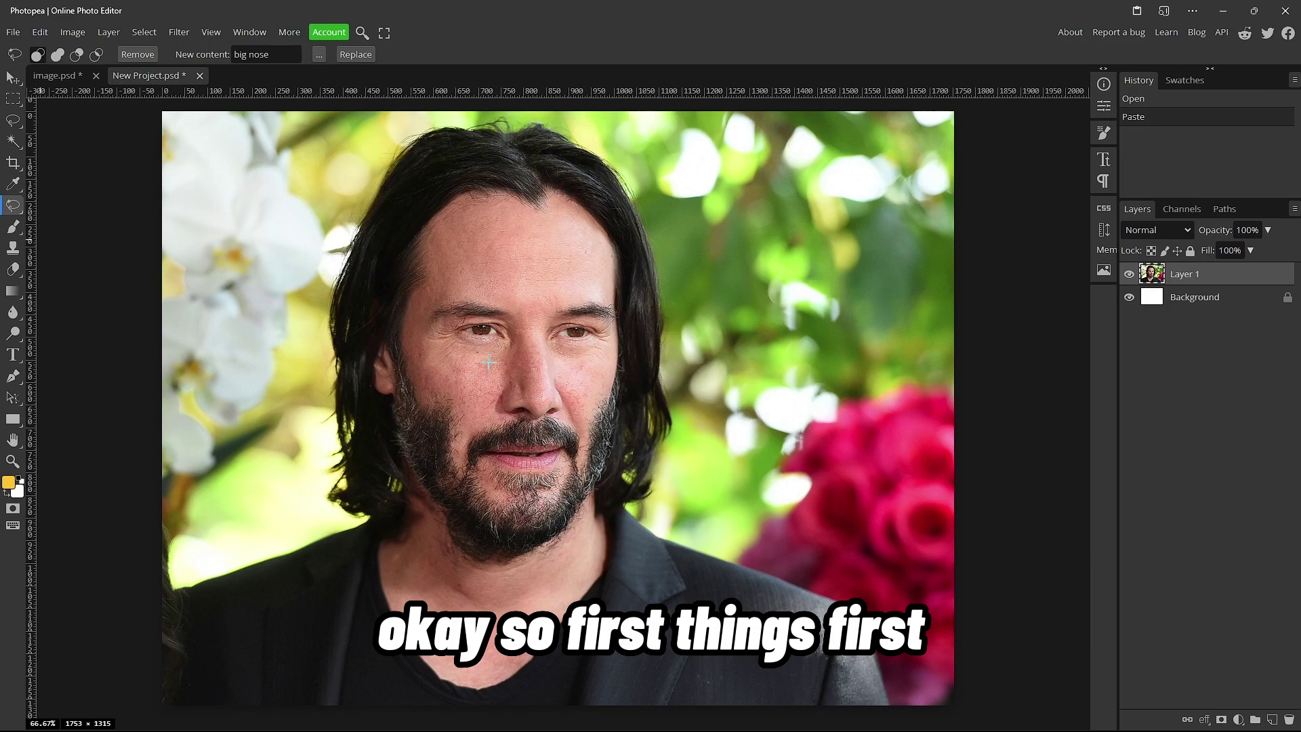
In the long-haired man's portrait, lasso the eyebrow nearer the visible ear, replace it with the generated content "skin", and deselect.
{"action": "mouse_move", "coordinate": [431, 301]}
{"action": "left_mouse_down"}
{"action": "mouse_move", "coordinate": [515, 319]}
{"action": "mouse_move", "coordinate": [508, 301]}
{"action": "mouse_move", "coordinate": [430, 302]}
{"action": "left_mouse_up"}
{"action": "left_click_drag", "start_coordinate": [280, 52], "coordinate": [229, 57]}
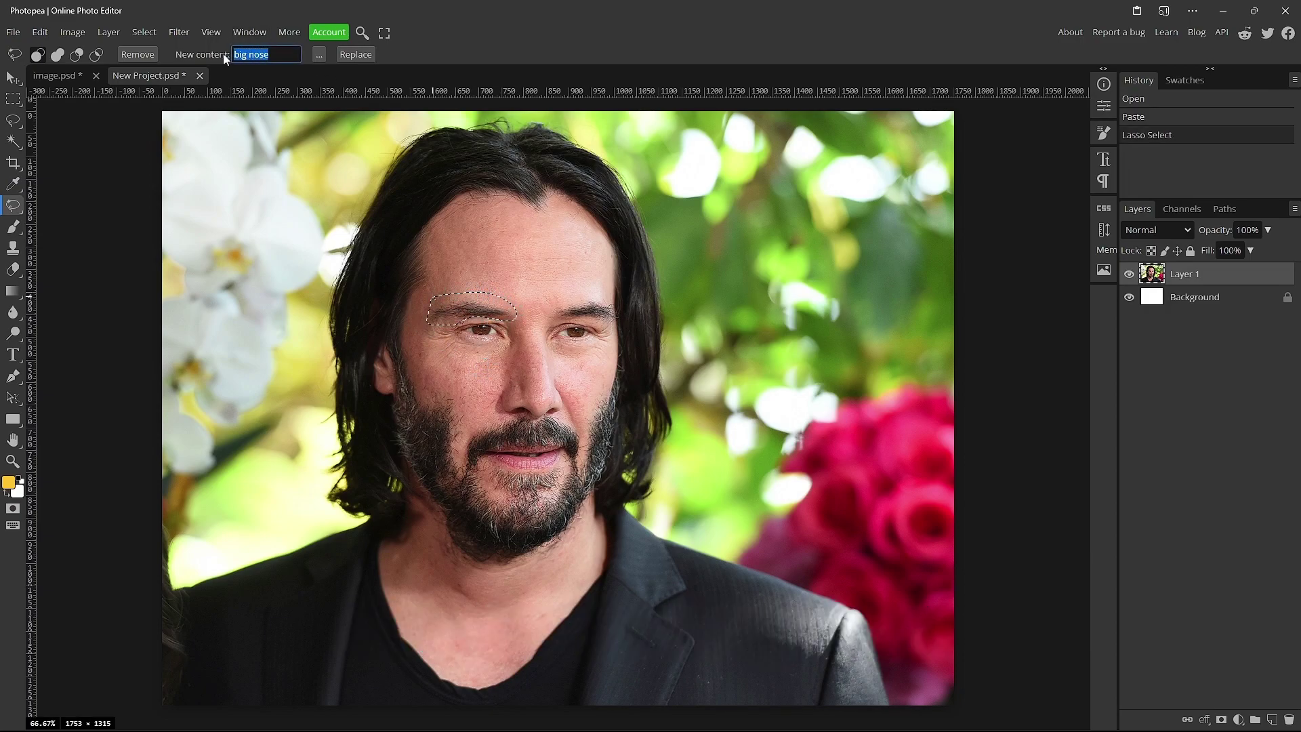
{"action": "type", "text": "skin"}
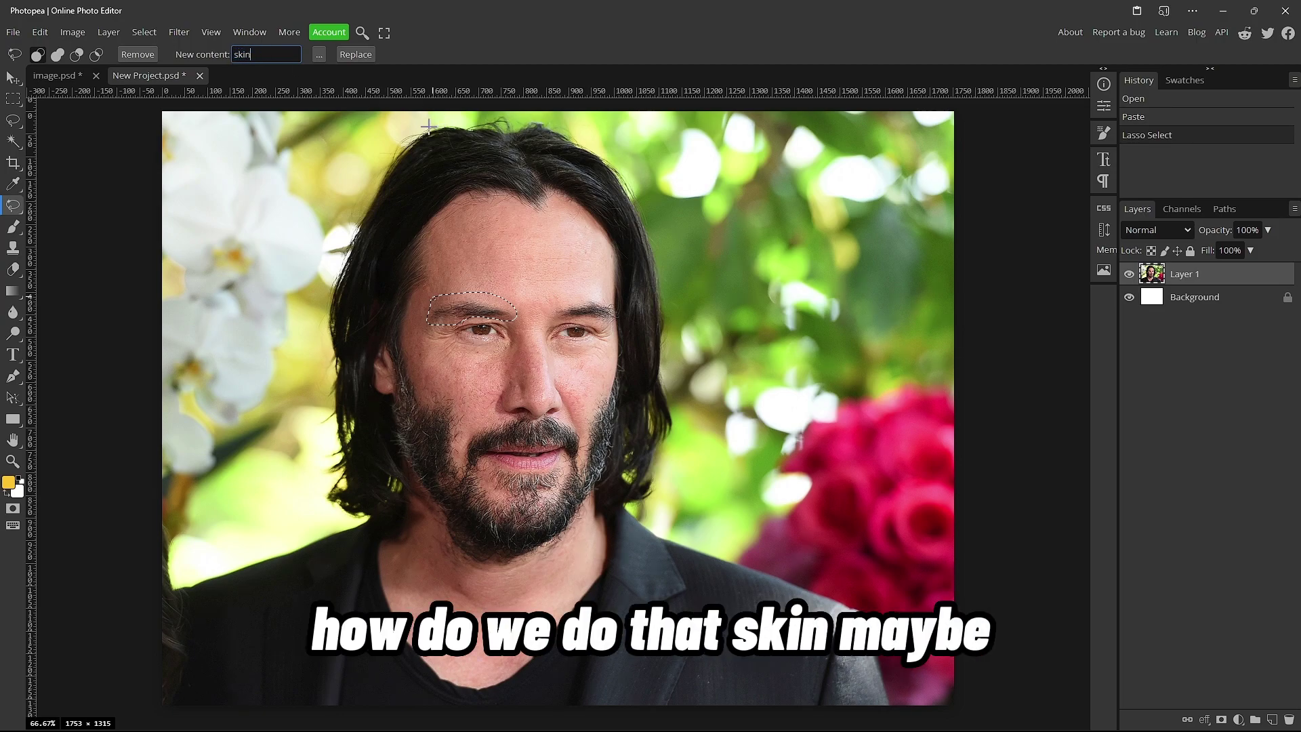
{"action": "left_click", "coordinate": [362, 57]}
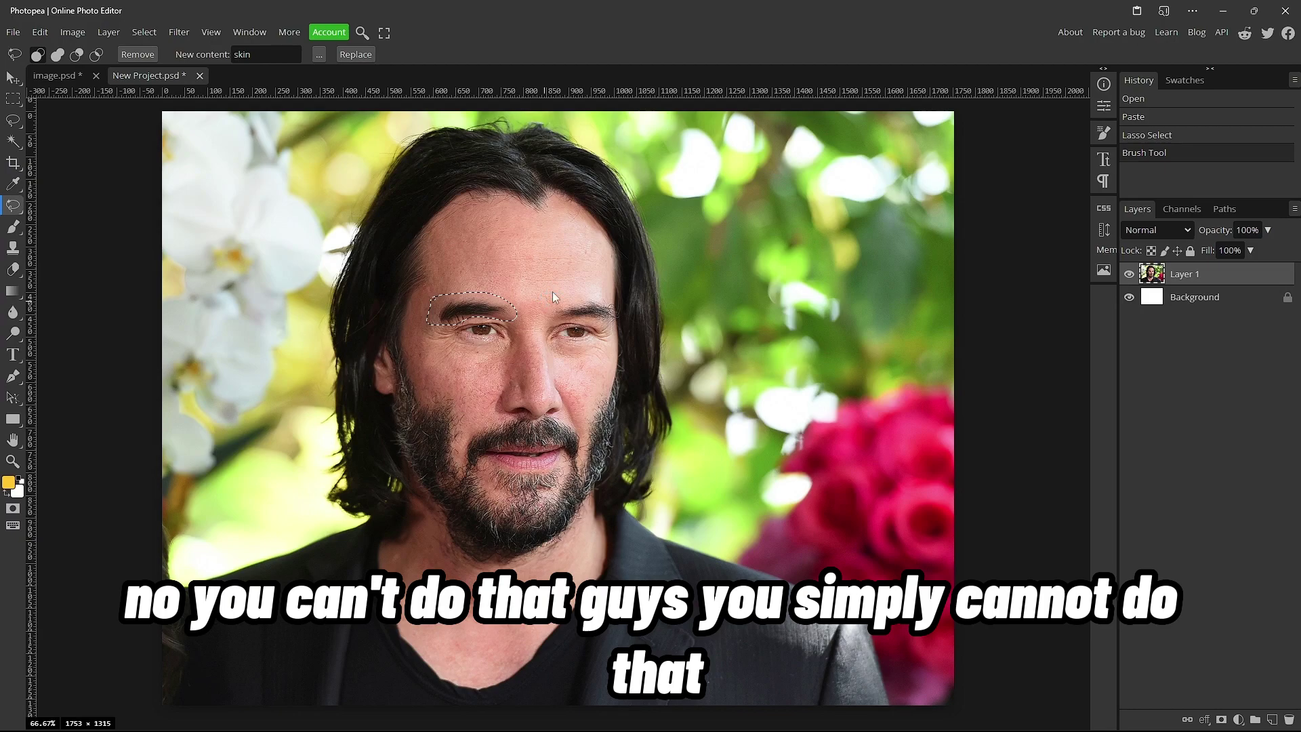
{"action": "key", "text": "ctrl+d"}
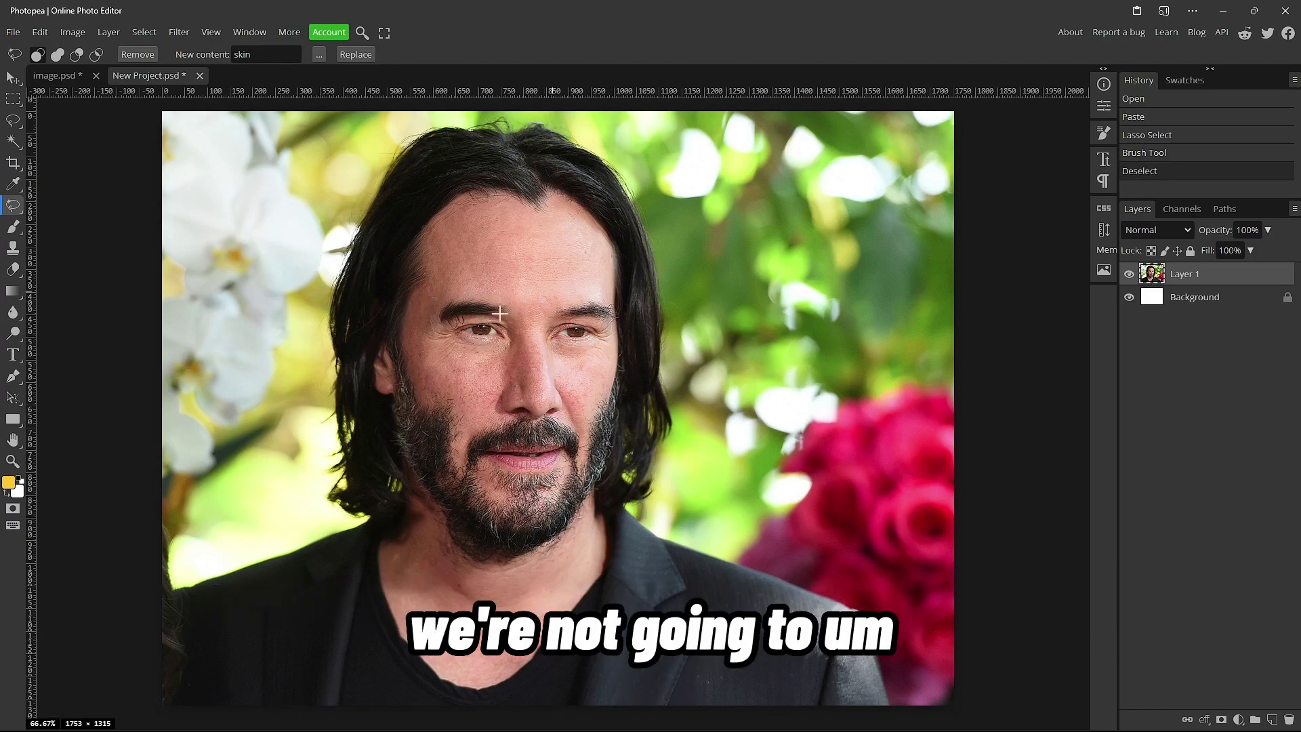
Lasso the eye below the replaced eyebrow and try to replace it with the generated content "skin".
{"action": "mouse_move", "coordinate": [451, 357]}
{"action": "left_mouse_down"}
{"action": "mouse_move", "coordinate": [502, 364]}
{"action": "mouse_move", "coordinate": [519, 347]}
{"action": "mouse_move", "coordinate": [508, 319]}
{"action": "mouse_move", "coordinate": [480, 313]}
{"action": "left_mouse_up"}
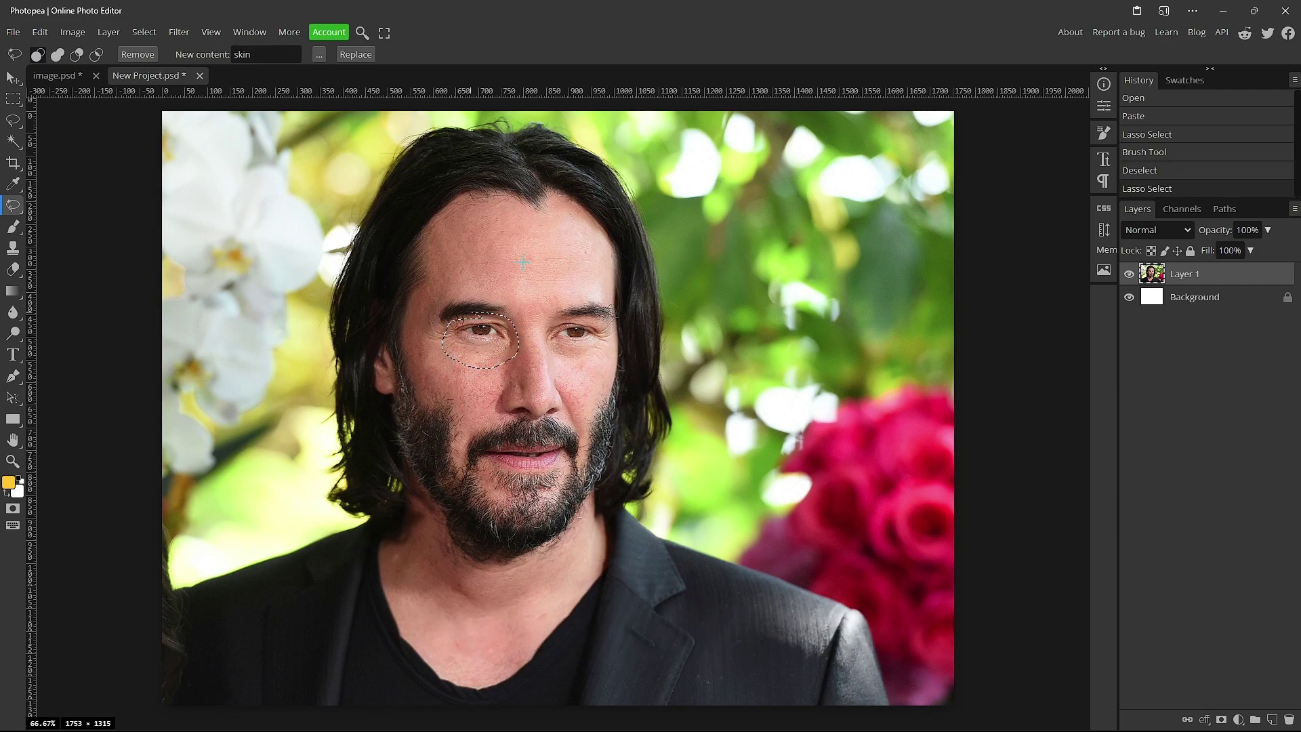
{"action": "left_click", "coordinate": [350, 54]}
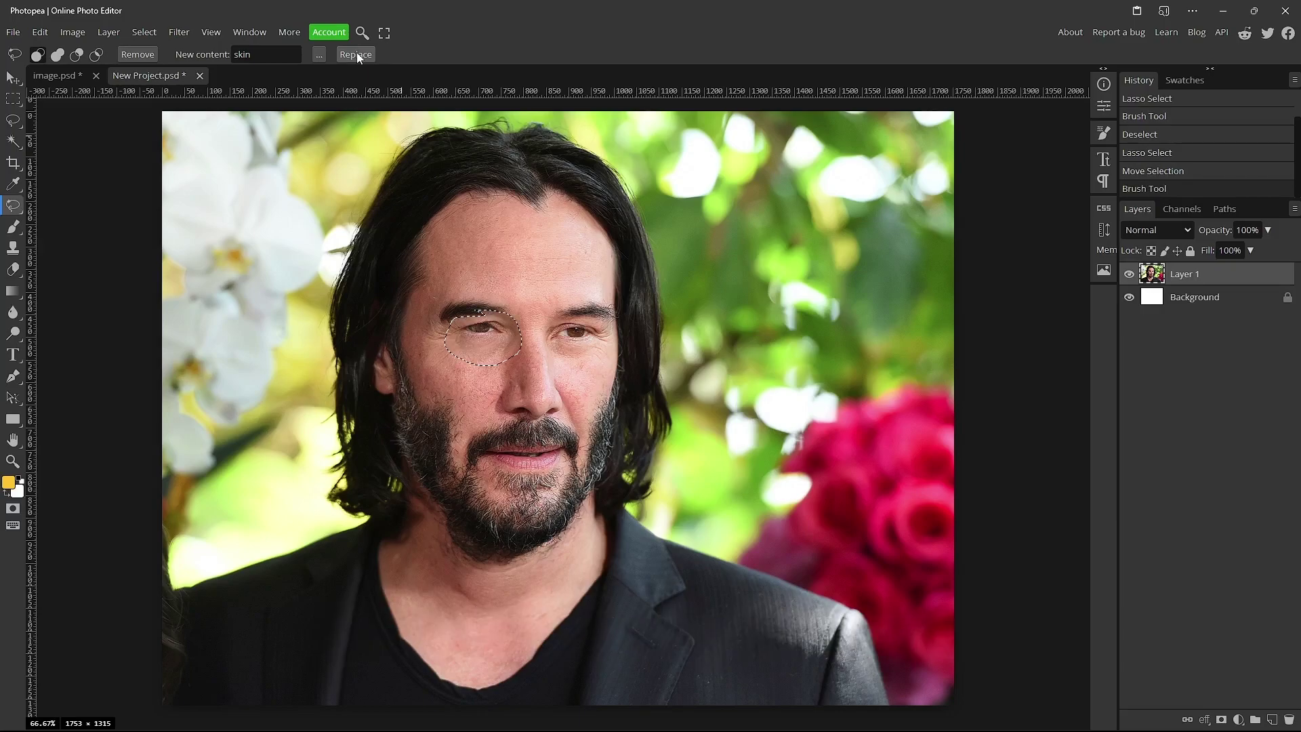
{"action": "left_click", "coordinate": [356, 54]}
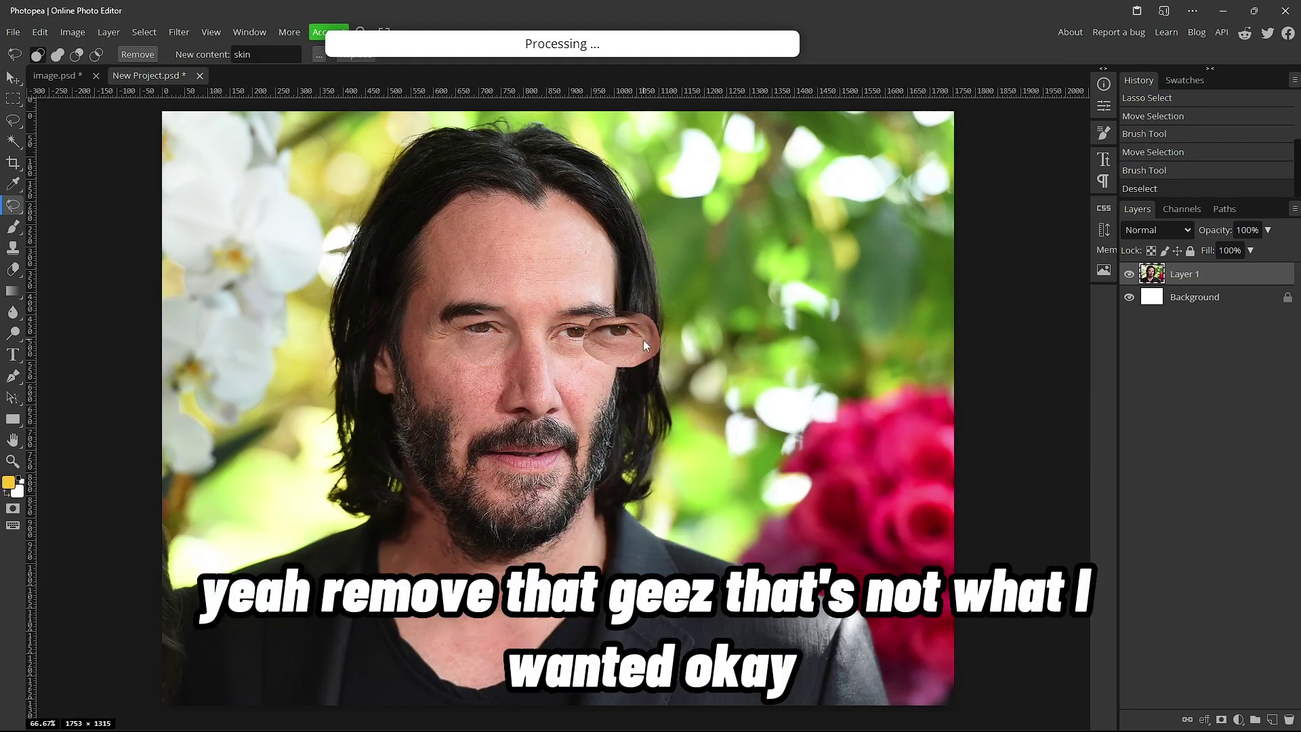
Undo the eye replacements and clear the remaining selection.
{"action": "key", "text": "ctrl+z"}
{"action": "key", "text": "ctrl+z"}
{"action": "key", "text": "ctrl+z"}
{"action": "key", "text": "ctrl+z"}
{"action": "key", "text": "ctrl+z"}
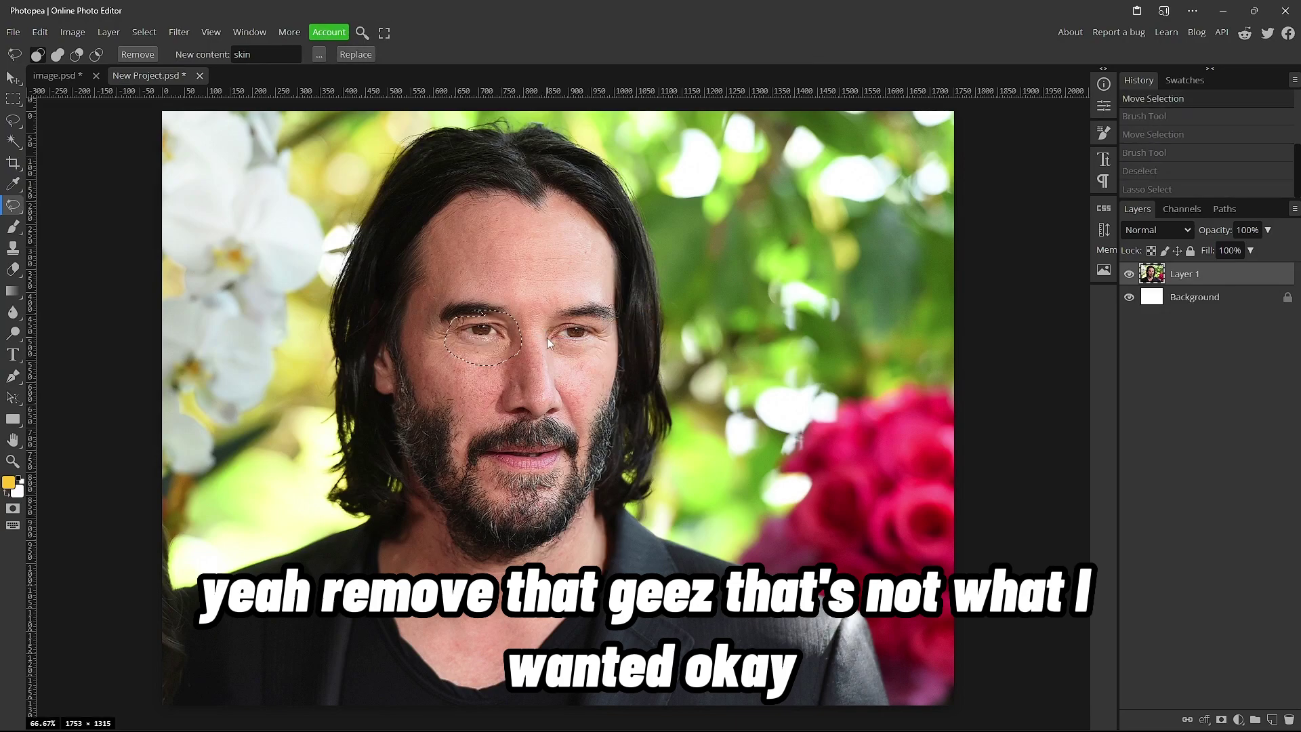
{"action": "key", "text": "ctrl+d"}
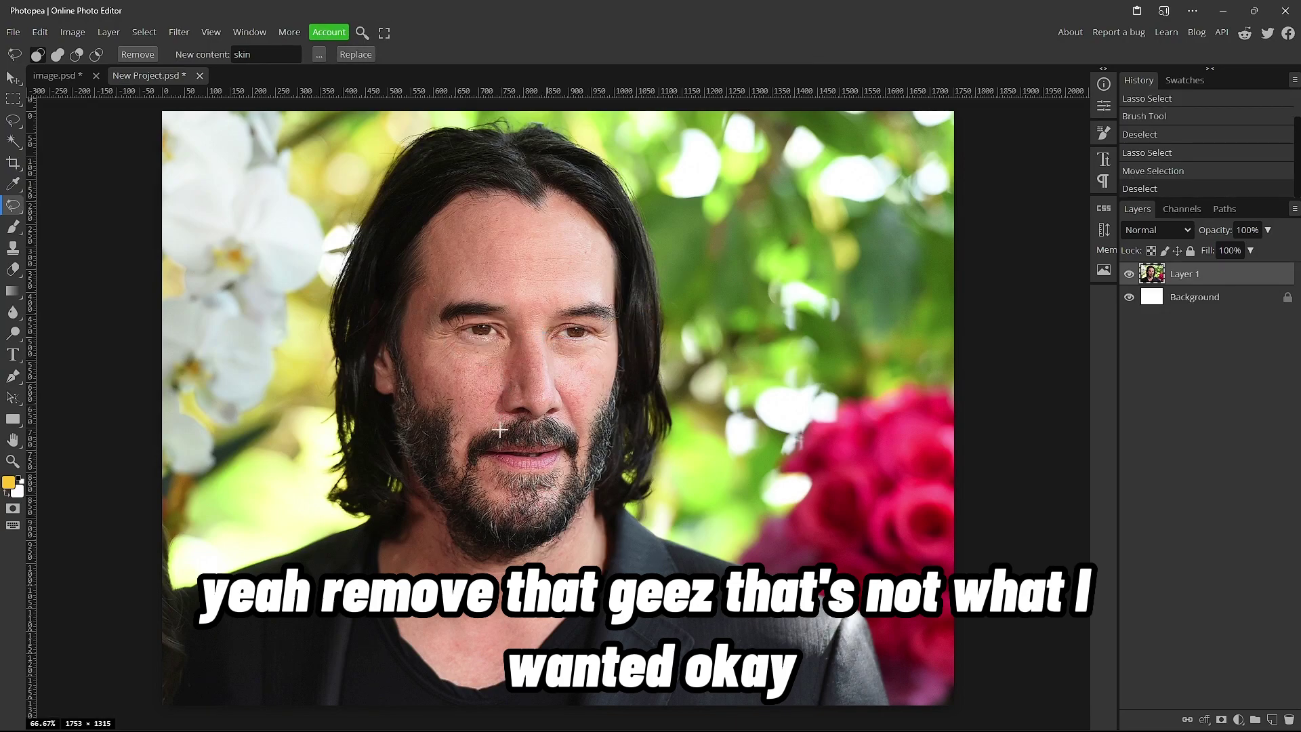
Lasso the man's mouth and replace it with the generated content "giant mouth", leaving nothing selected.
{"action": "left_click_drag", "start_coordinate": [509, 432], "coordinate": [505, 427]}
{"action": "double_click", "coordinate": [242, 54]}
{"action": "type", "text": "giant mout"}
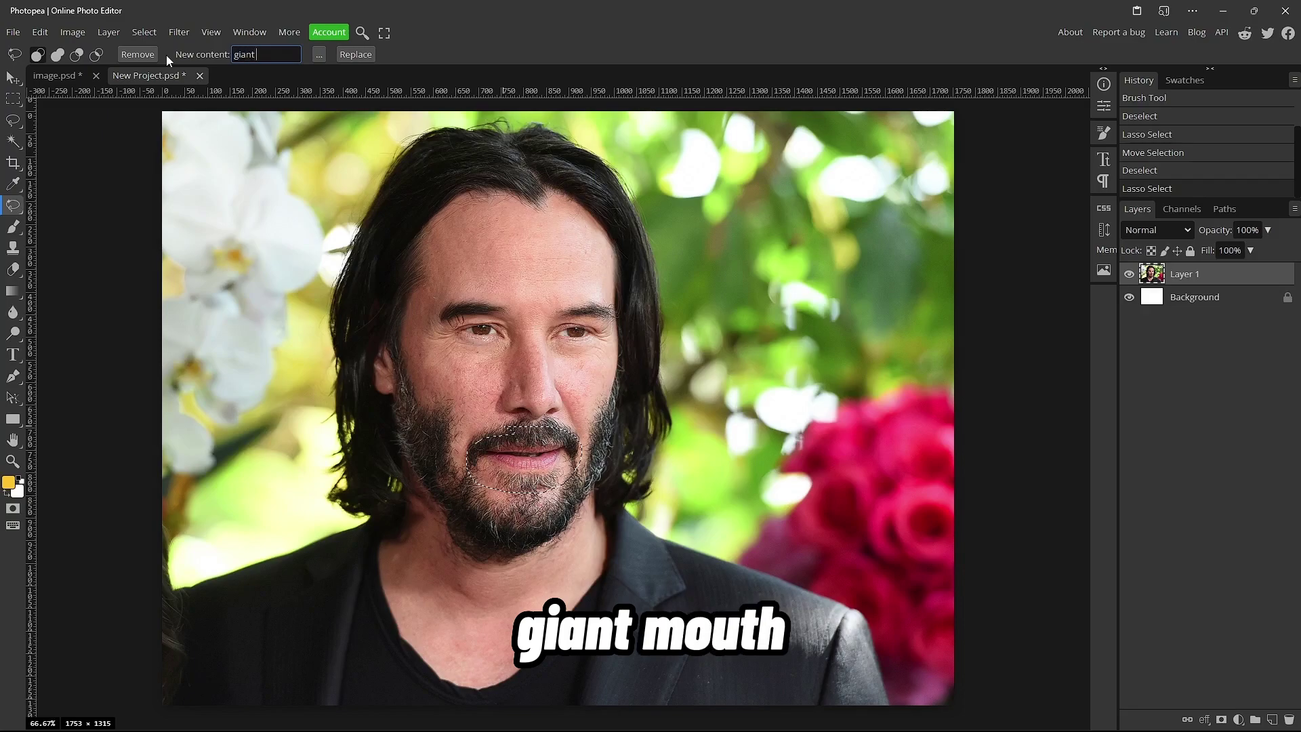
{"action": "type", "text": "h"}
{"action": "left_click", "coordinate": [372, 53]}
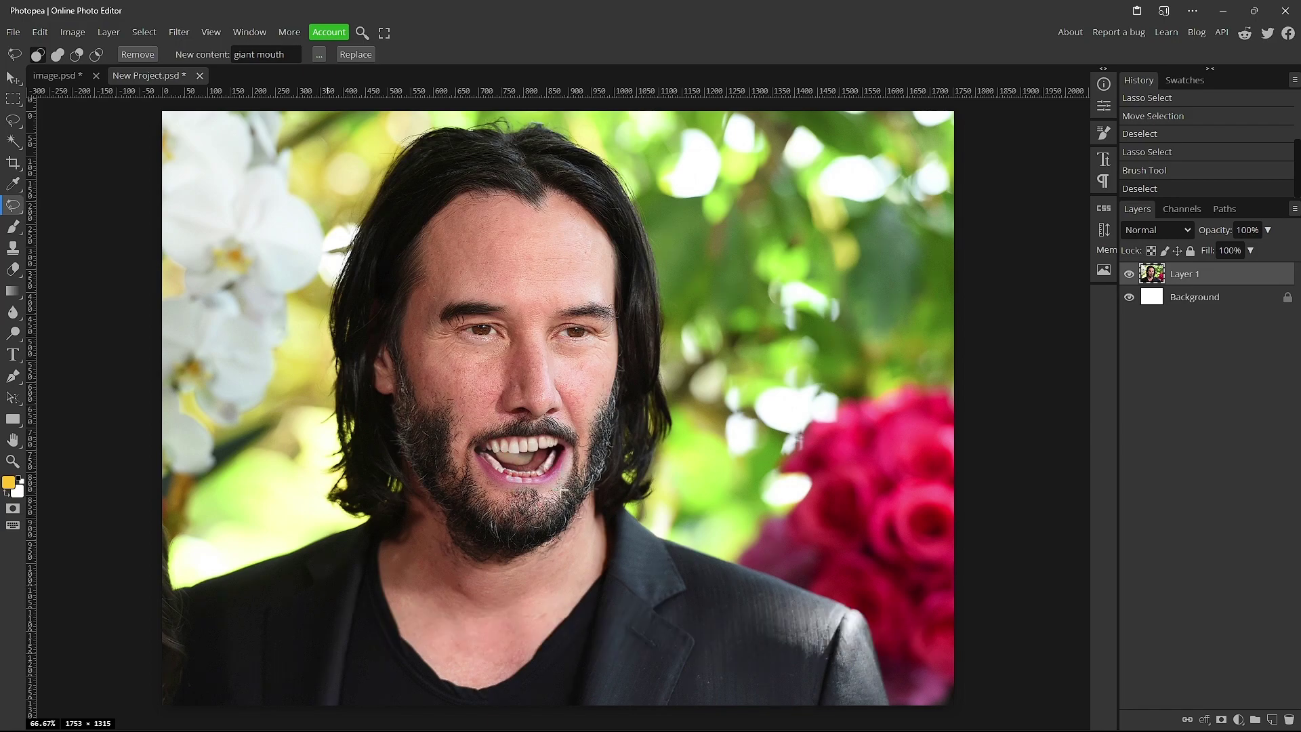
{"action": "left_click_drag", "start_coordinate": [535, 462], "coordinate": [499, 452]}
{"action": "left_click", "coordinate": [564, 450]}
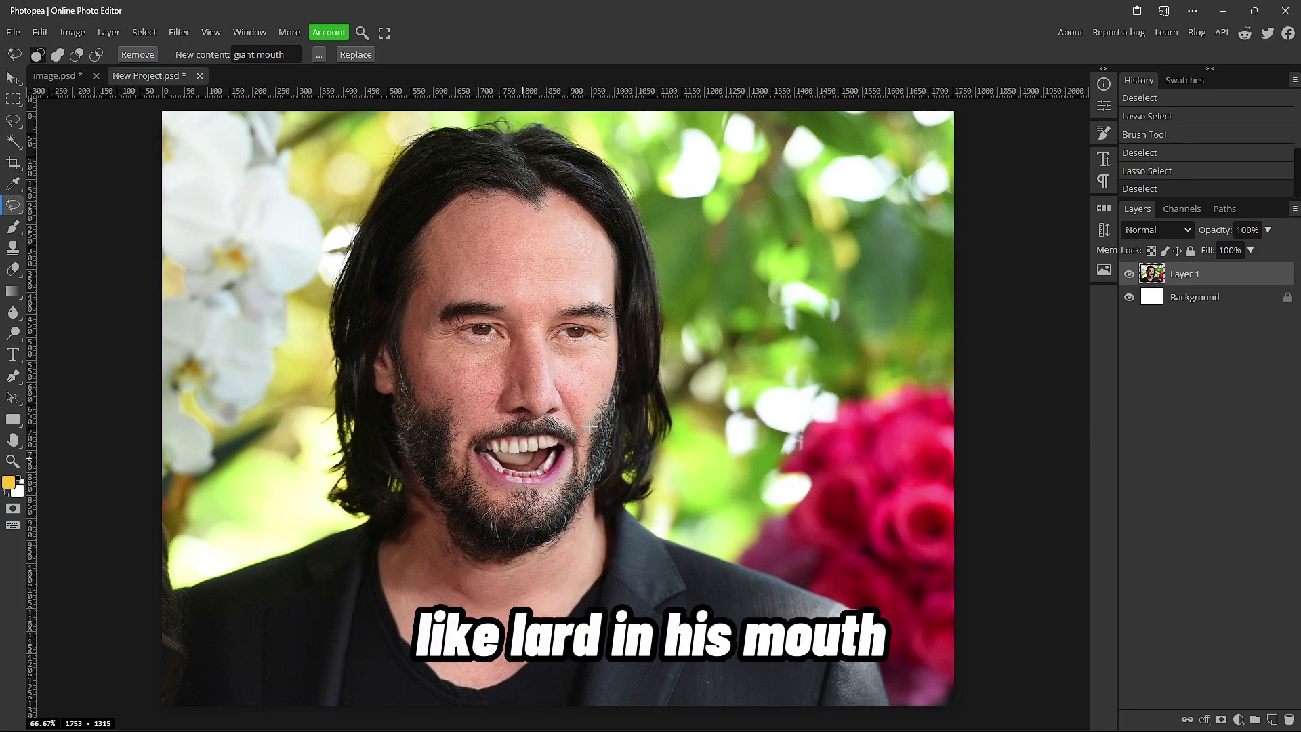
Lasso the area from the visible ear down to the collar and replace it with the generated content "giant hoop earrings".
{"action": "mouse_move", "coordinate": [387, 362]}
{"action": "left_mouse_down"}
{"action": "mouse_move", "coordinate": [354, 387]}
{"action": "mouse_move", "coordinate": [335, 465]}
{"action": "mouse_move", "coordinate": [353, 545]}
{"action": "mouse_move", "coordinate": [441, 518]}
{"action": "mouse_move", "coordinate": [434, 370]}
{"action": "mouse_move", "coordinate": [381, 358]}
{"action": "left_mouse_up"}
{"action": "double_click", "coordinate": [258, 55]}
{"action": "type", "text": "hoop e"}
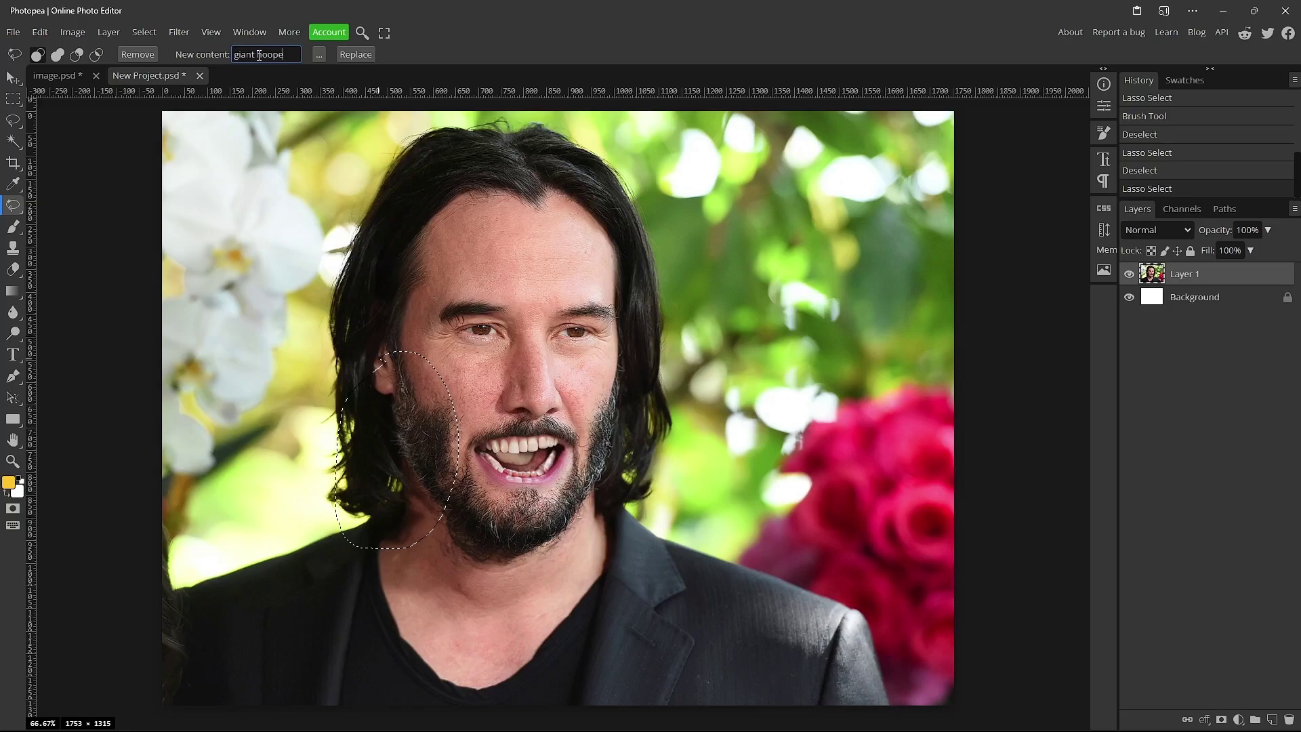
{"action": "type", "text": "arrings"}
{"action": "left_click", "coordinate": [356, 54]}
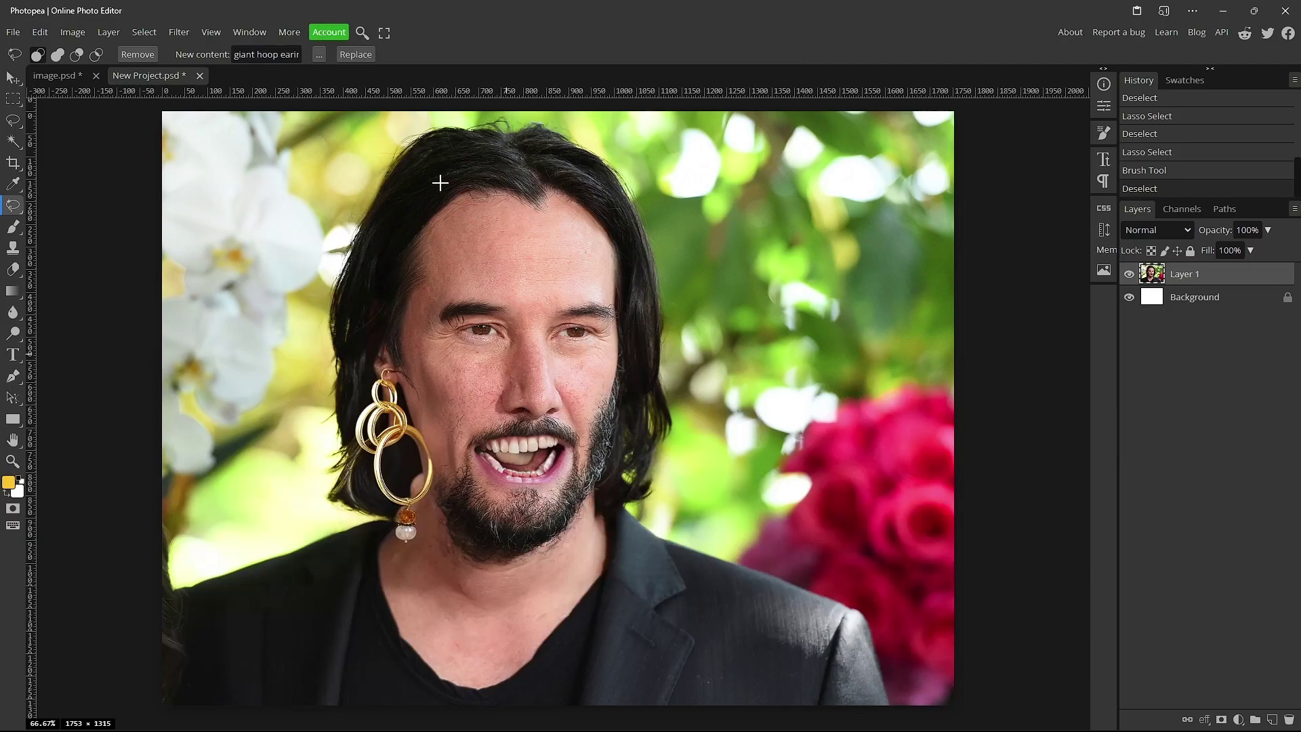
Replace the lassoed hairline and forehead with the generated content "bangs", and the neckline area with "necklace".
{"action": "mouse_move", "coordinate": [441, 183]}
{"action": "left_mouse_down"}
{"action": "mouse_move", "coordinate": [427, 288]}
{"action": "mouse_move", "coordinate": [618, 282]}
{"action": "left_mouse_up"}
{"action": "left_click", "coordinate": [356, 54]}
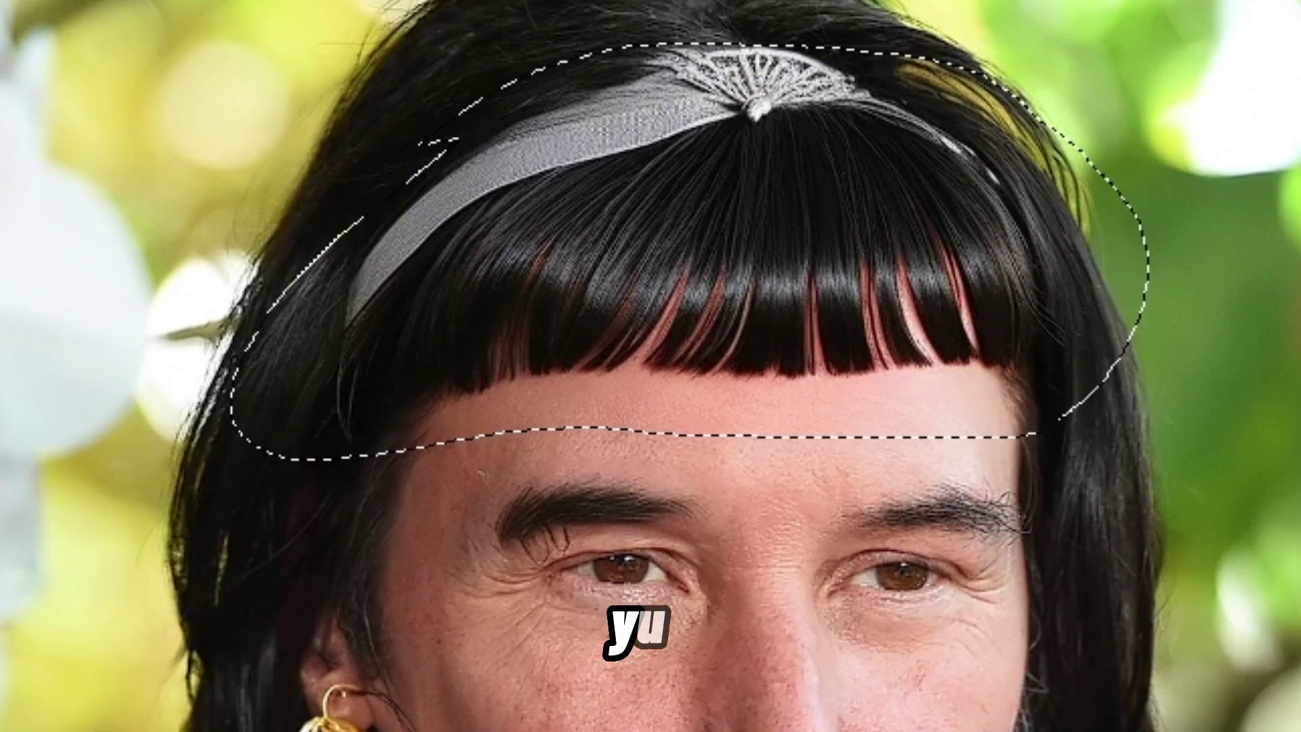
{"action": "key", "text": "ctrl+d"}
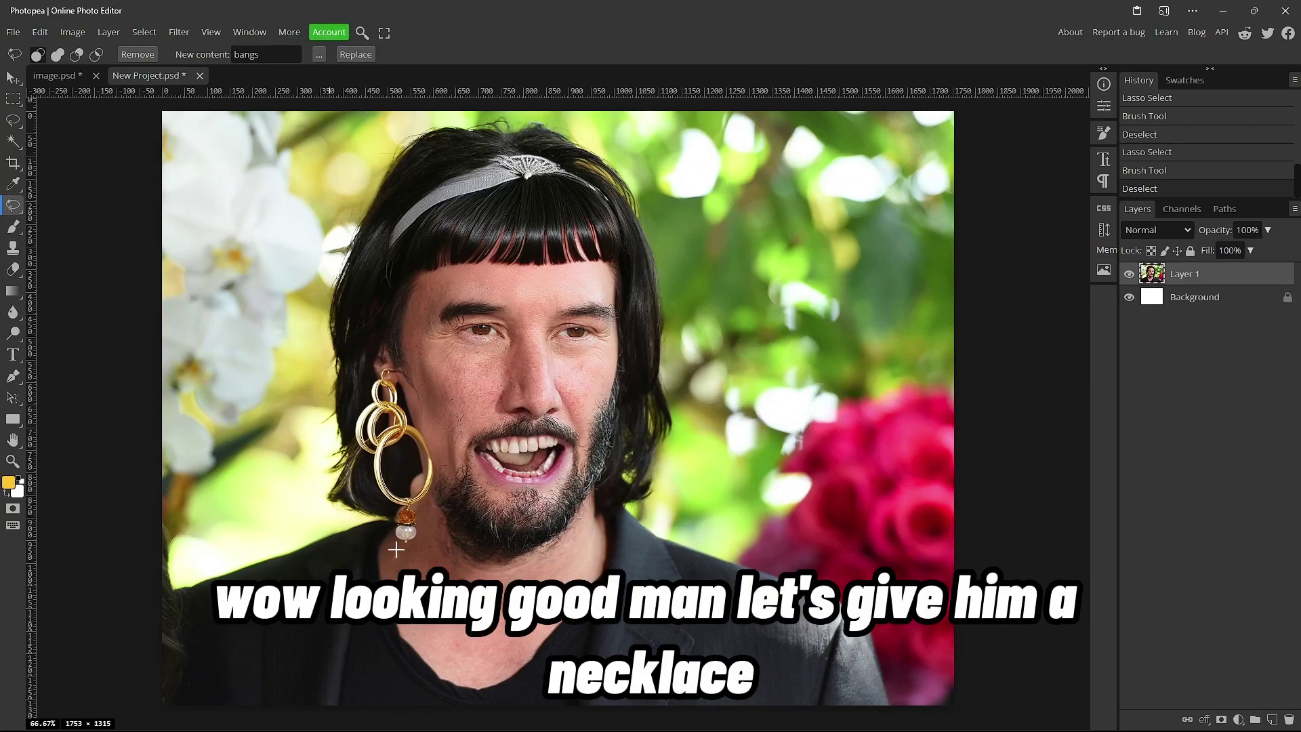
{"action": "mouse_move", "coordinate": [369, 577]}
{"action": "left_mouse_down"}
{"action": "mouse_move", "coordinate": [387, 660]}
{"action": "mouse_move", "coordinate": [441, 700]}
{"action": "left_mouse_up"}
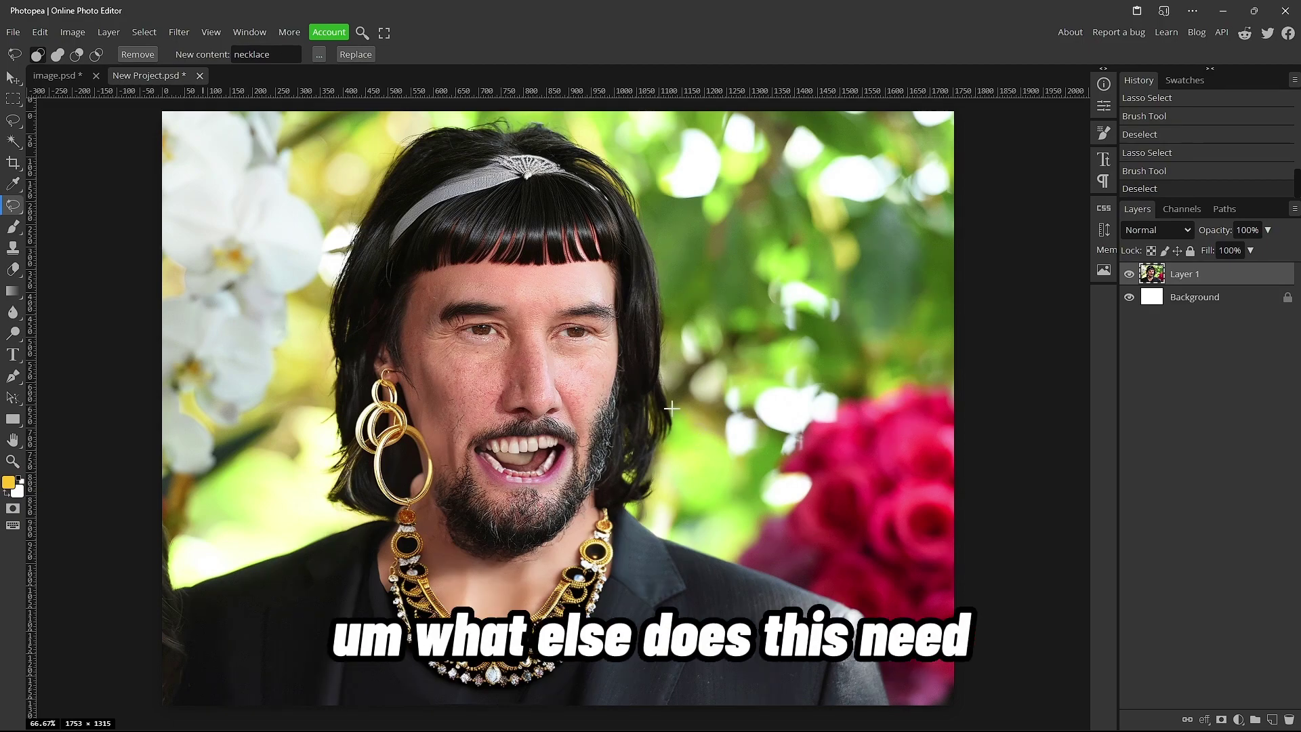
Lasso the man's whole face and replace it with the generated content "makeup".
{"action": "mouse_move", "coordinate": [503, 261]}
{"action": "left_mouse_down"}
{"action": "mouse_move", "coordinate": [427, 276]}
{"action": "mouse_move", "coordinate": [416, 301]}
{"action": "mouse_move", "coordinate": [414, 356]}
{"action": "mouse_move", "coordinate": [450, 504]}
{"action": "mouse_move", "coordinate": [482, 529]}
{"action": "mouse_move", "coordinate": [580, 505]}
{"action": "mouse_move", "coordinate": [618, 388]}
{"action": "mouse_move", "coordinate": [616, 298]}
{"action": "mouse_move", "coordinate": [598, 268]}
{"action": "mouse_move", "coordinate": [503, 260]}
{"action": "left_mouse_up"}
{"action": "double_click", "coordinate": [287, 51]}
{"action": "type", "text": "makeup"}
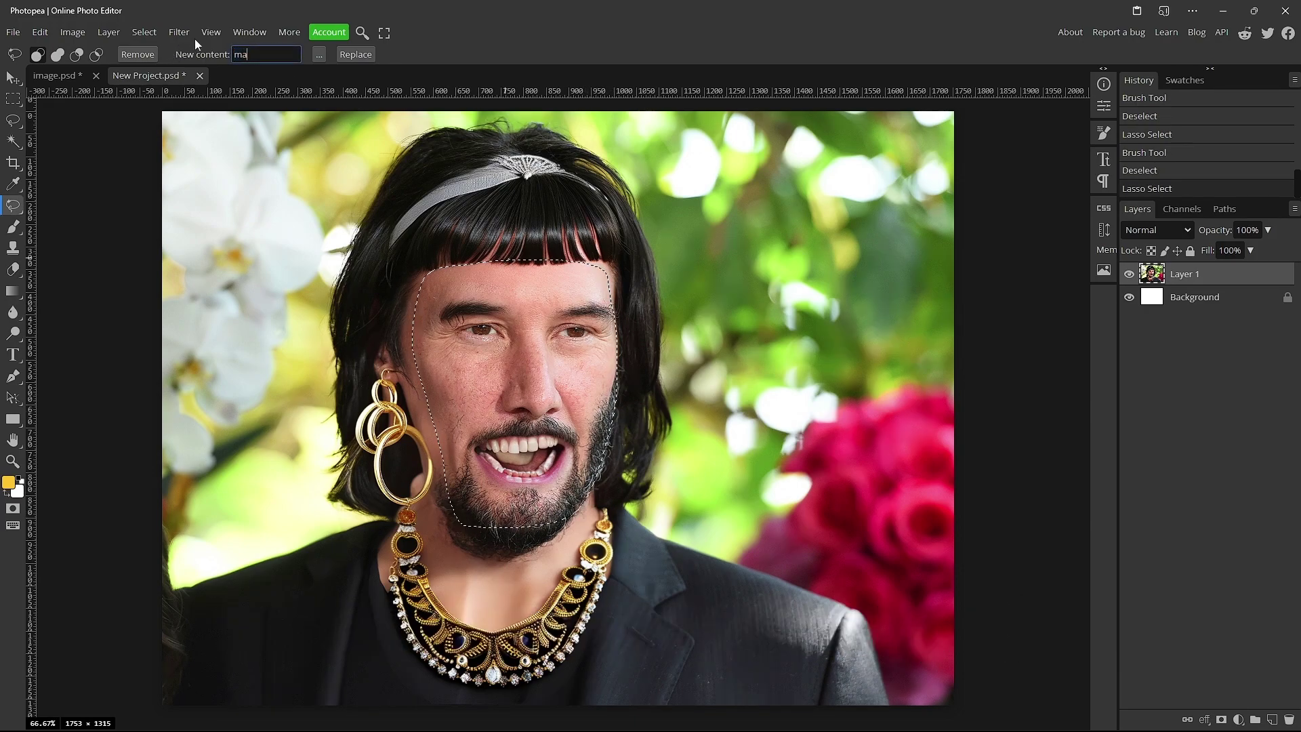
{"action": "left_click", "coordinate": [361, 58]}
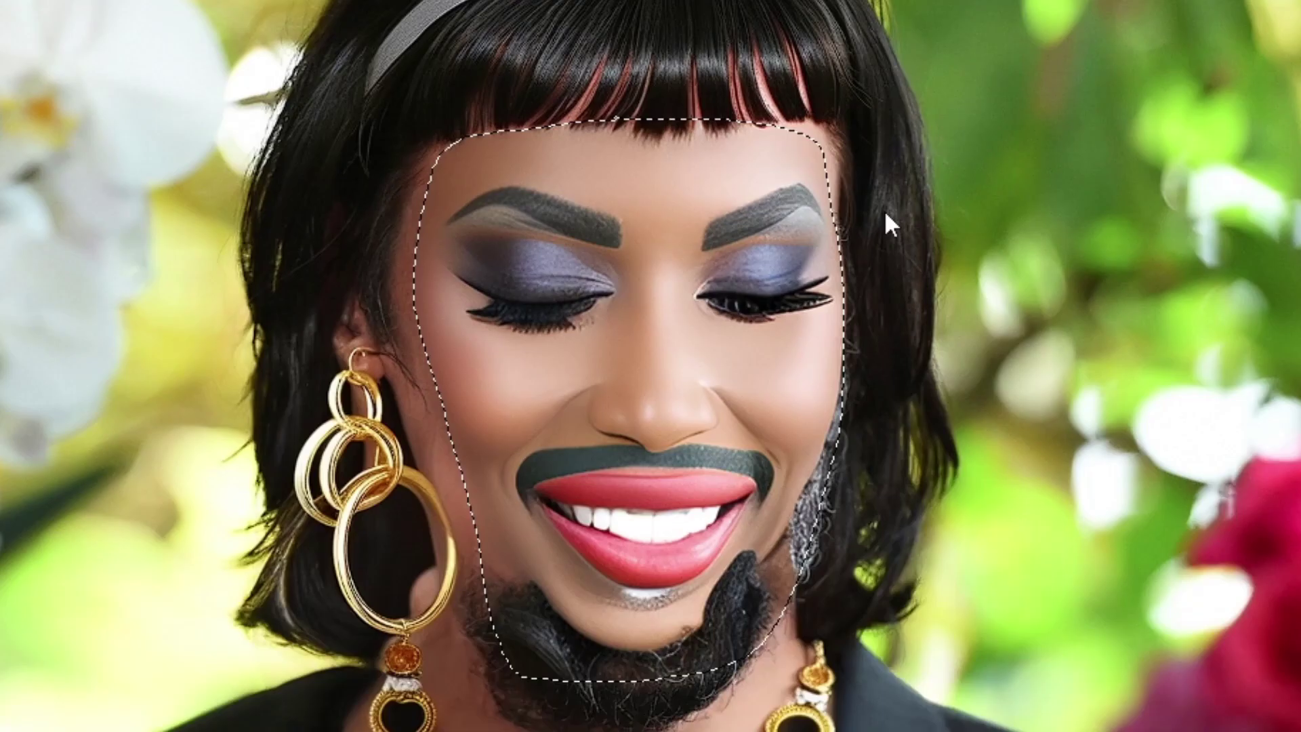